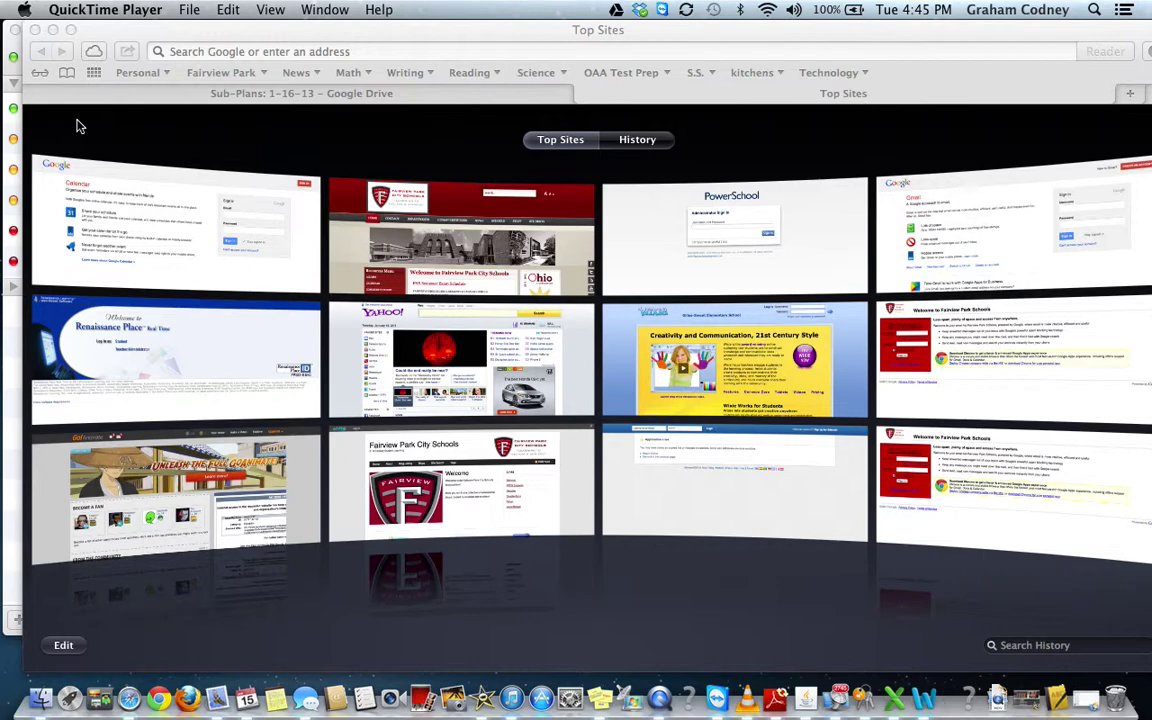
# Open goanimate.com in the browser
pyautogui.click(250, 51)
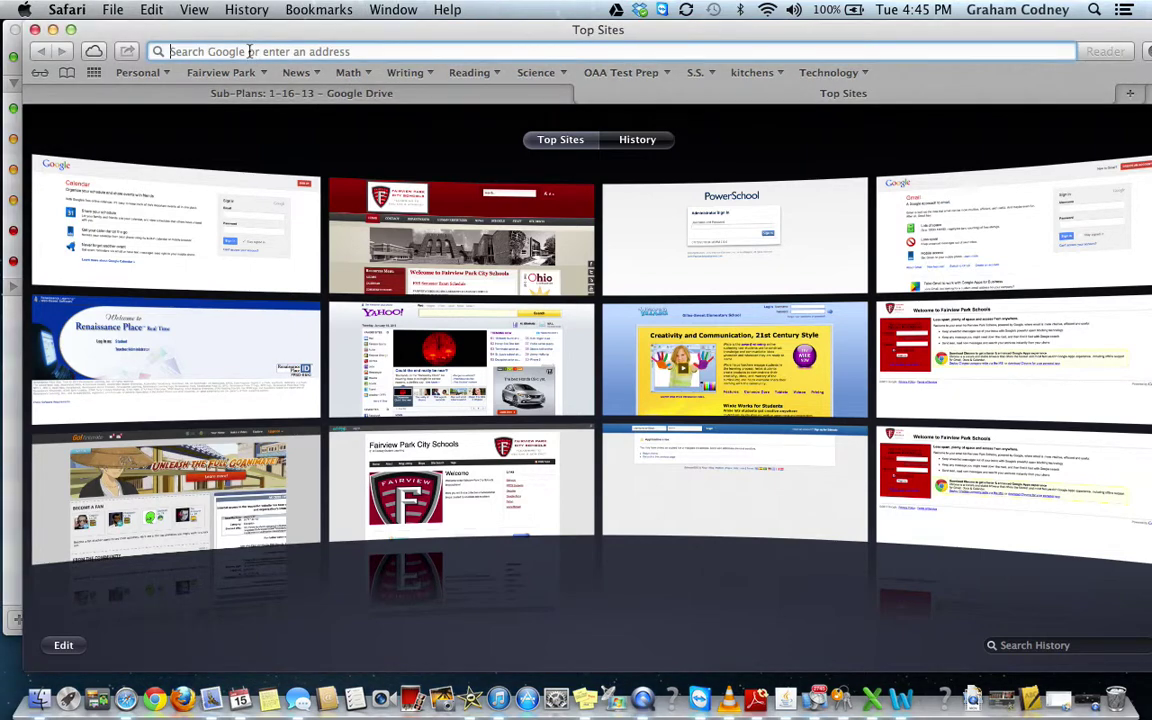
pyautogui.write('goanimate')
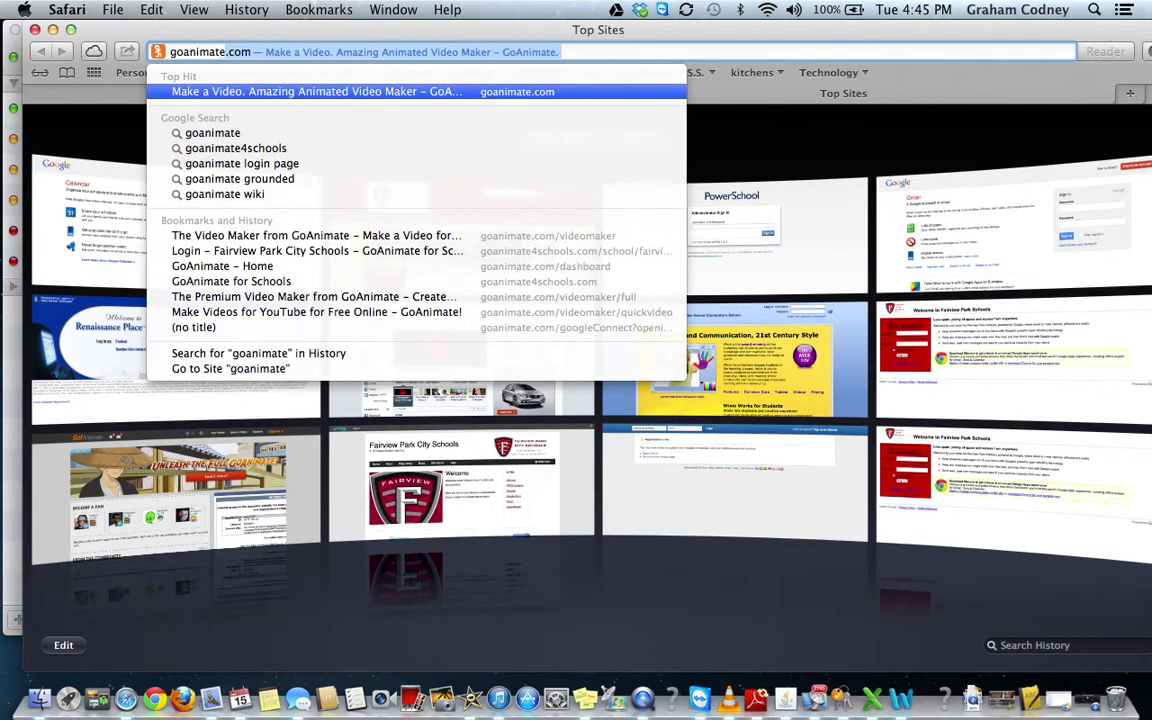
pyautogui.write('.com')
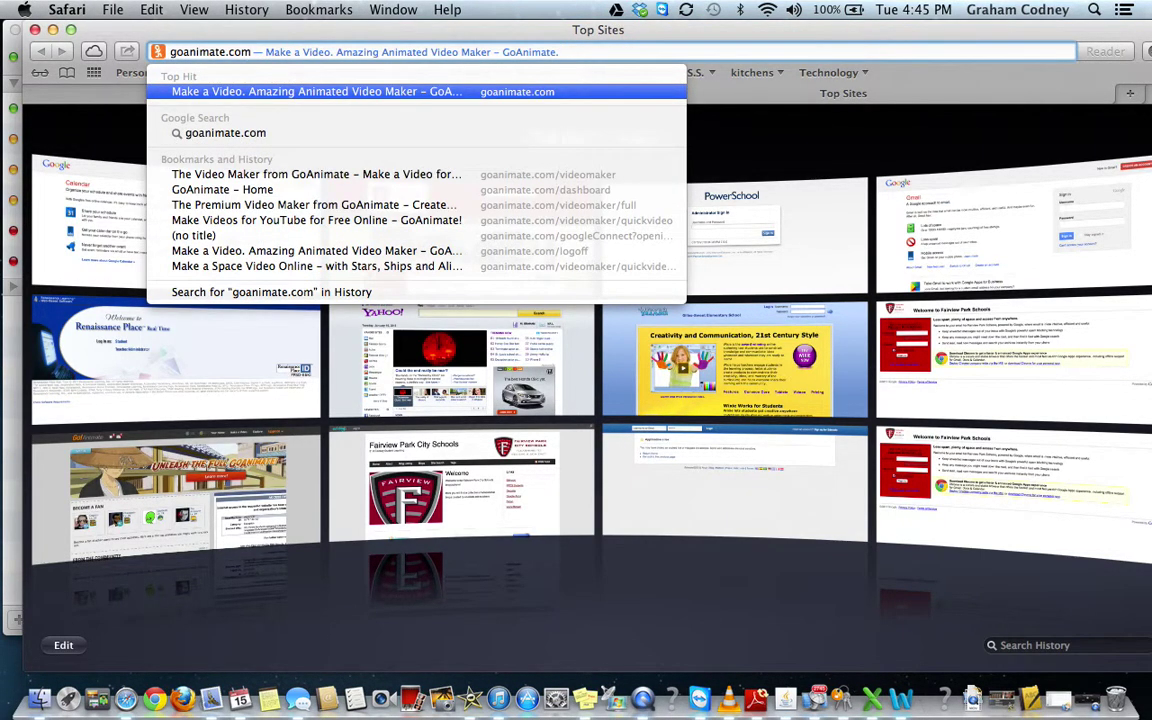
pyautogui.moveTo(240, 51); pyautogui.dragTo(174, 48)
pyautogui.click(159, 48)
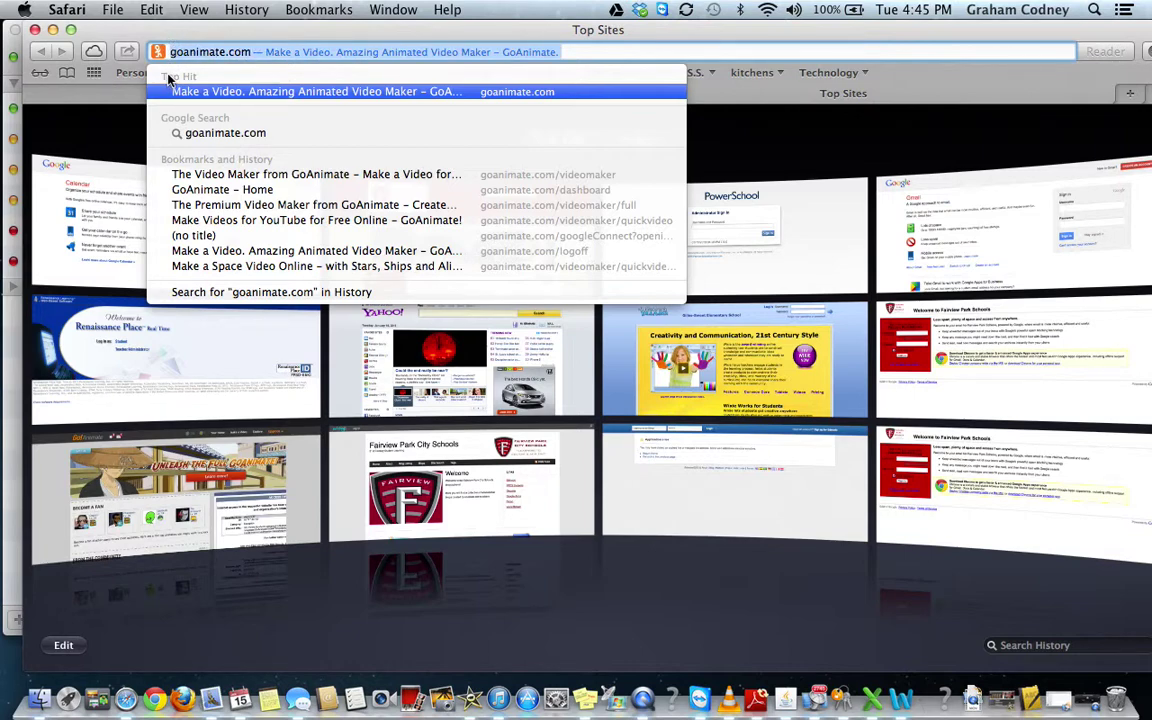
pyautogui.press('Return')
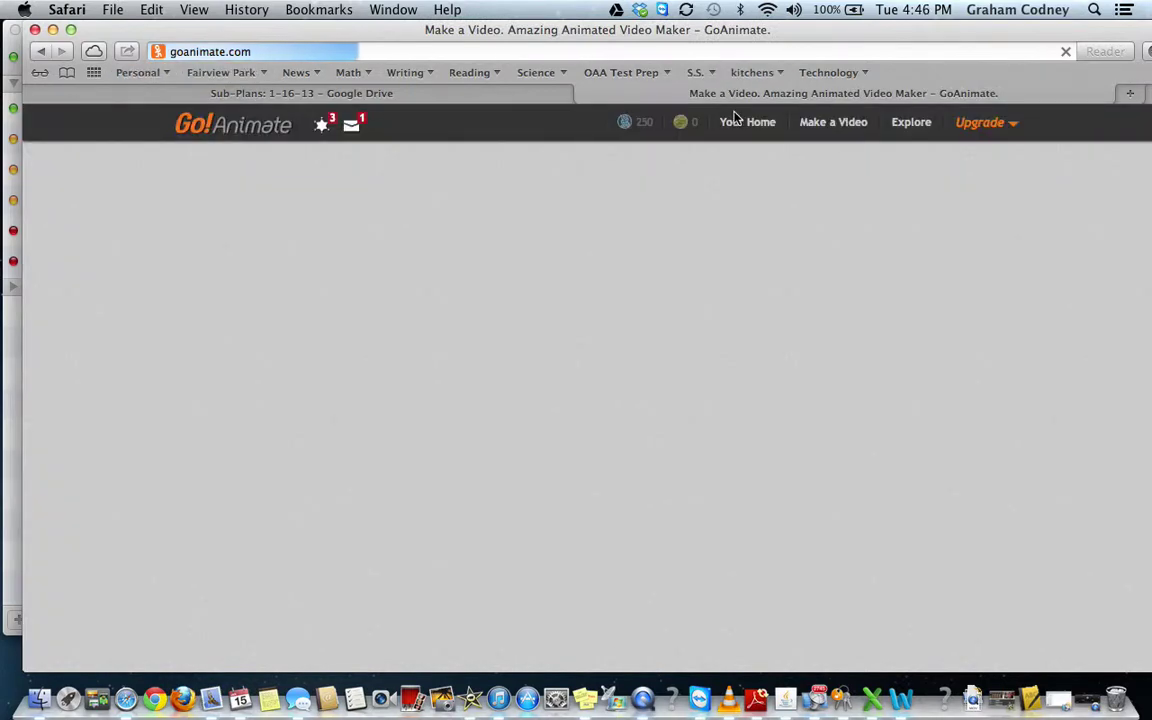
# Log out of the current account and sign back in with Google Login, dismissing the Daily Lucky Draw
pyautogui.moveTo(735, 118)
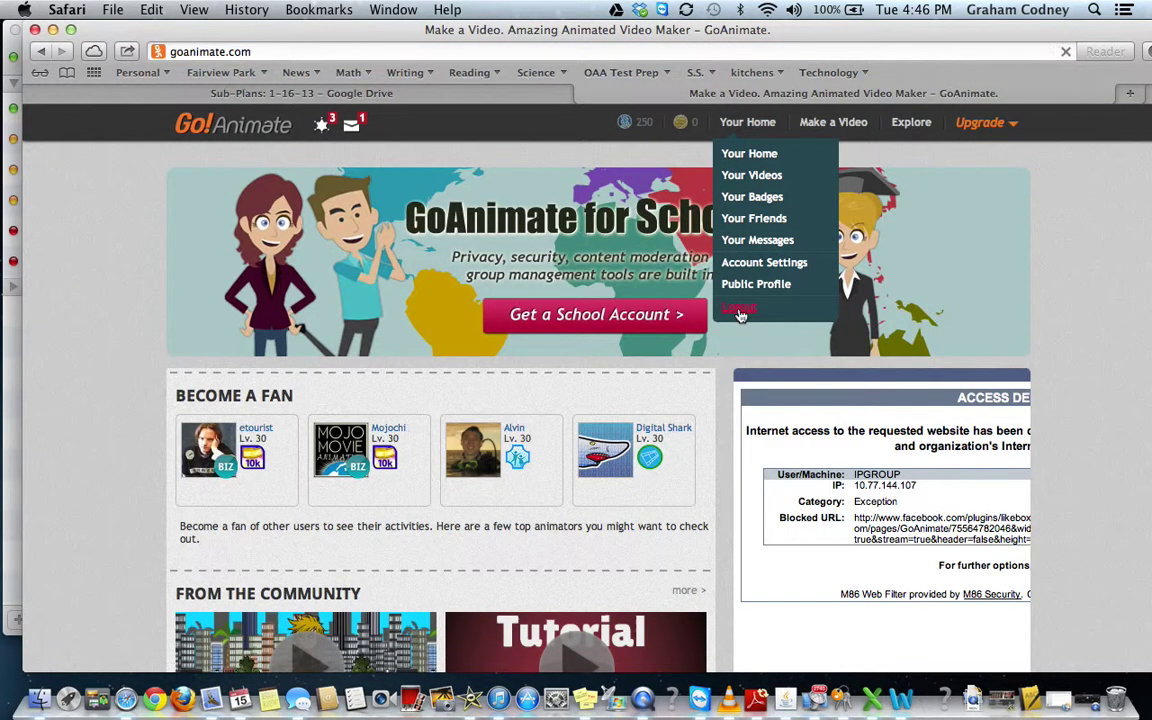
pyautogui.click(740, 312)
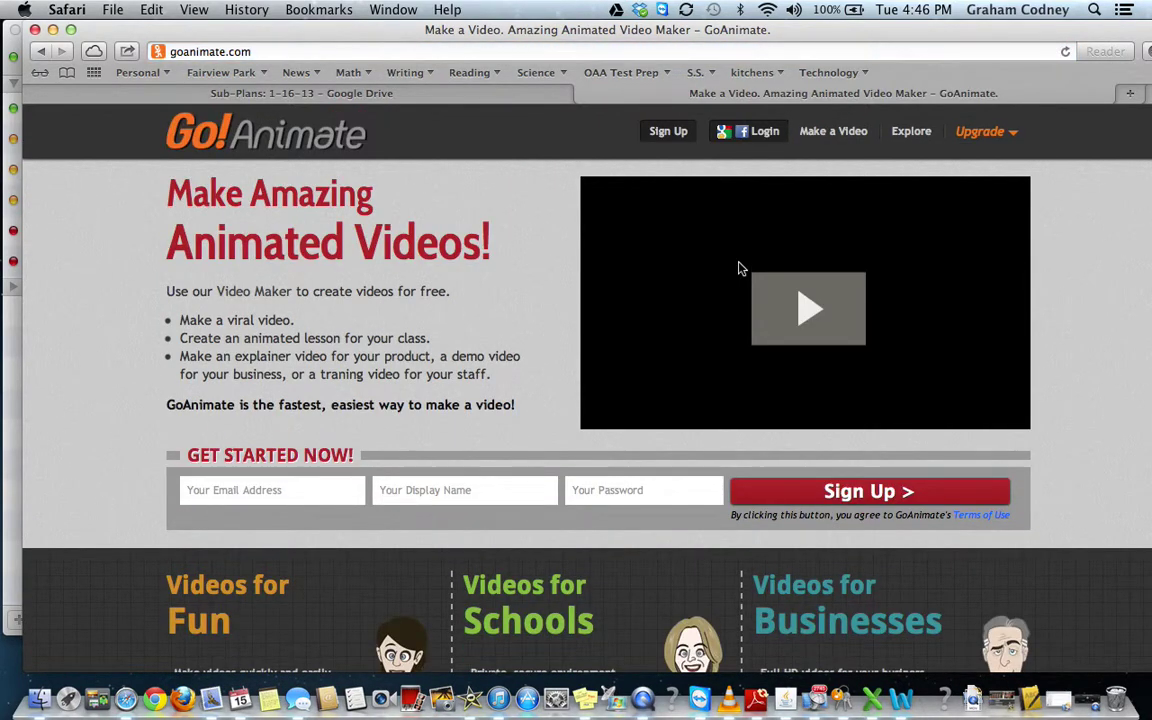
pyautogui.click(763, 138)
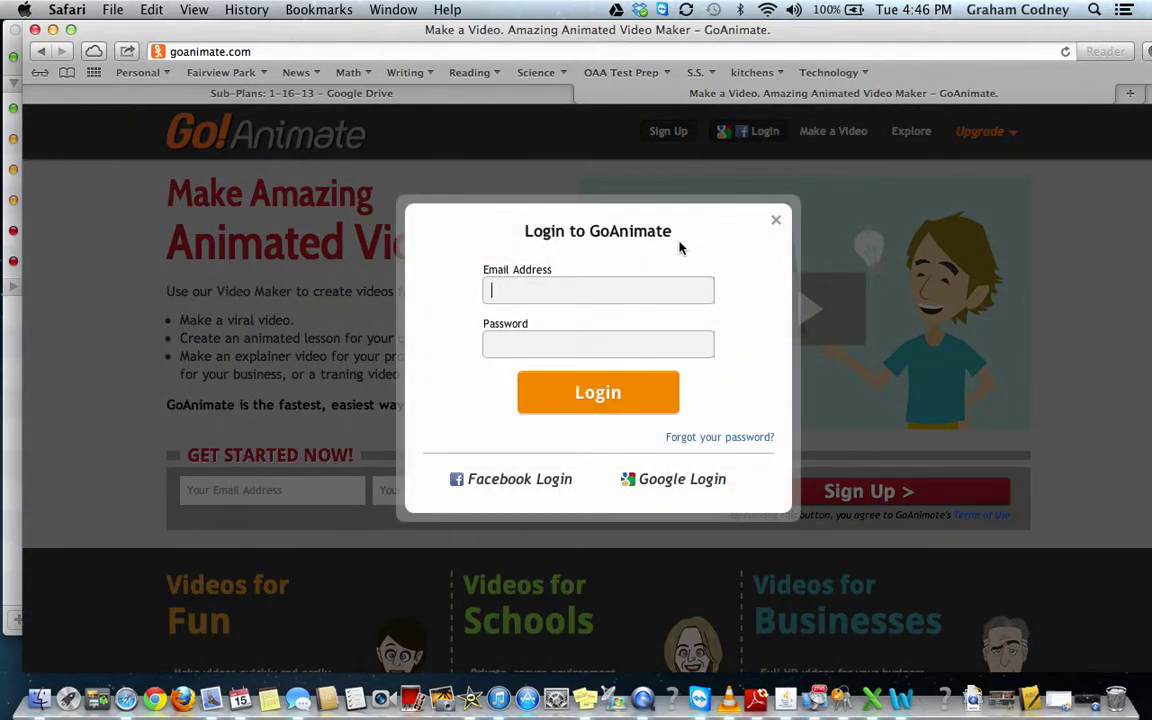
pyautogui.click(681, 484)
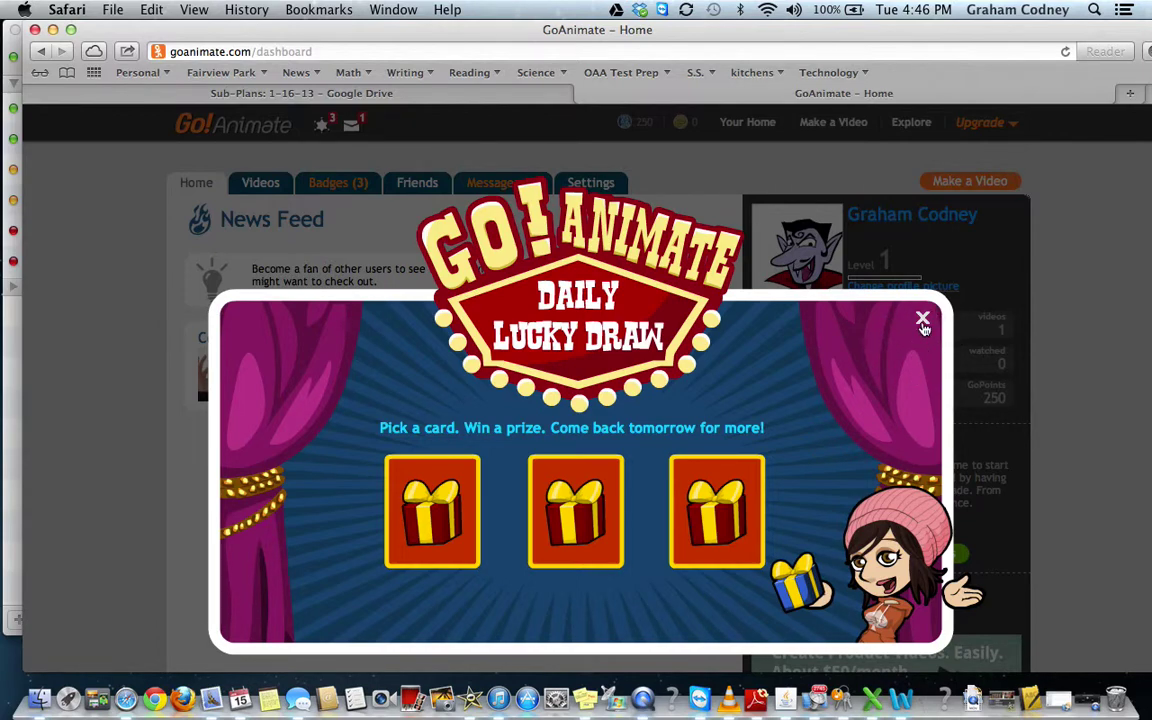
pyautogui.click(923, 324)
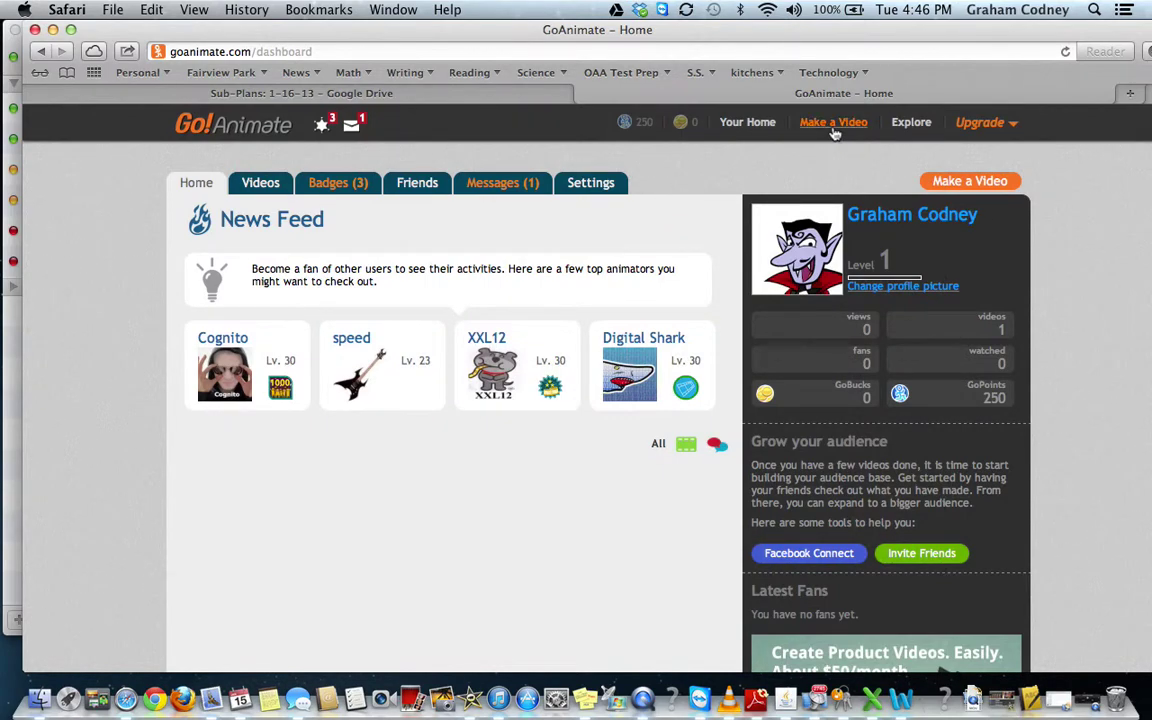
# Start making a video with the Quick Video Maker and open its template selection
pyautogui.click(940, 187)
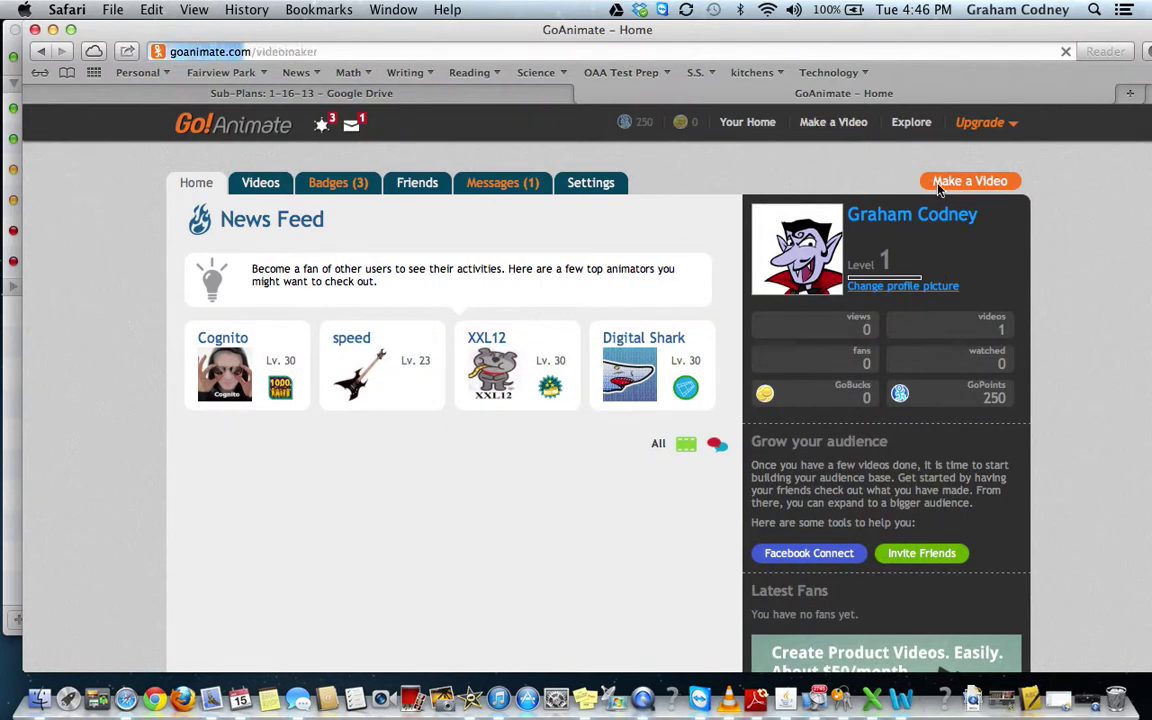
pyautogui.scroll(-4, 283, 317)
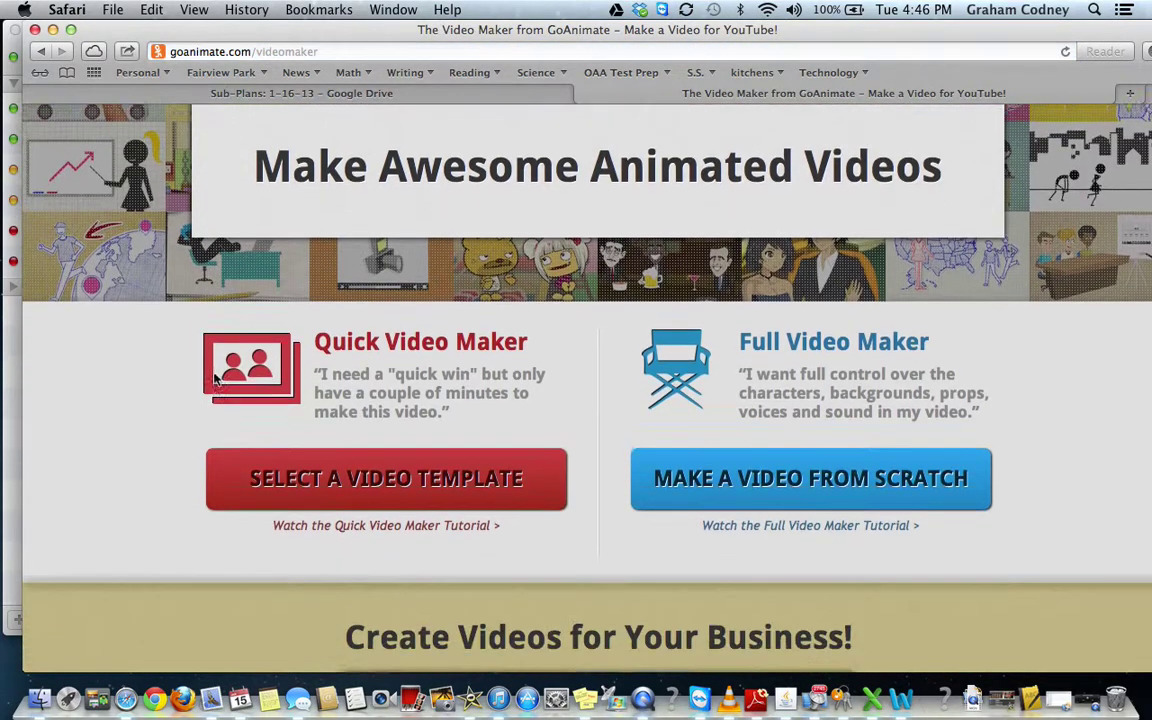
pyautogui.click(407, 415)
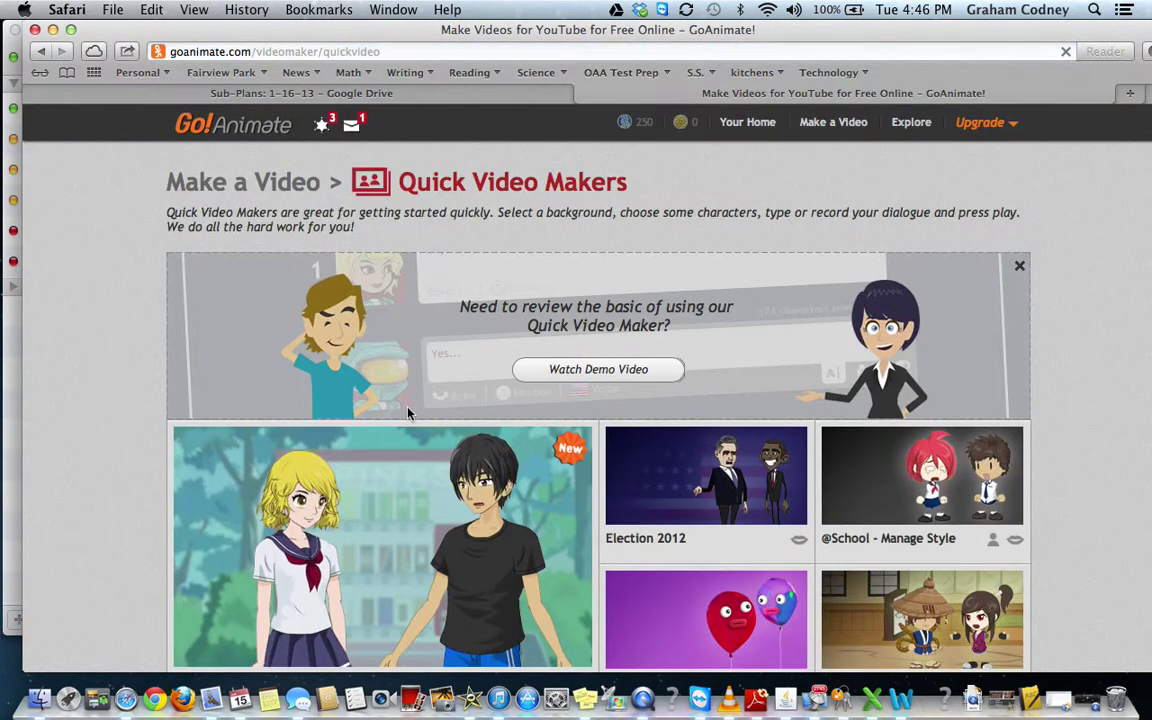
# Start a short video from the Wildlife template
pyautogui.scroll(-3, 93, 366)
pyautogui.scroll(-1, 93, 366)
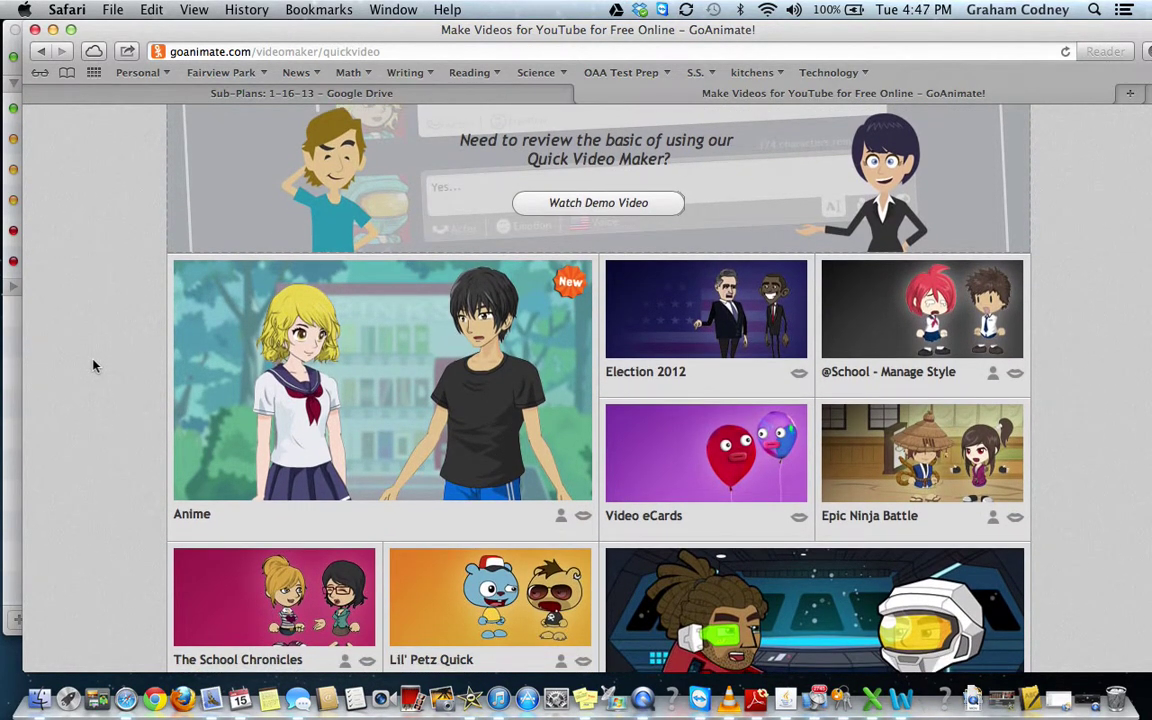
pyautogui.scroll(-3, 93, 366)
pyautogui.scroll(-3, 93, 366)
pyautogui.scroll(-3, 93, 366)
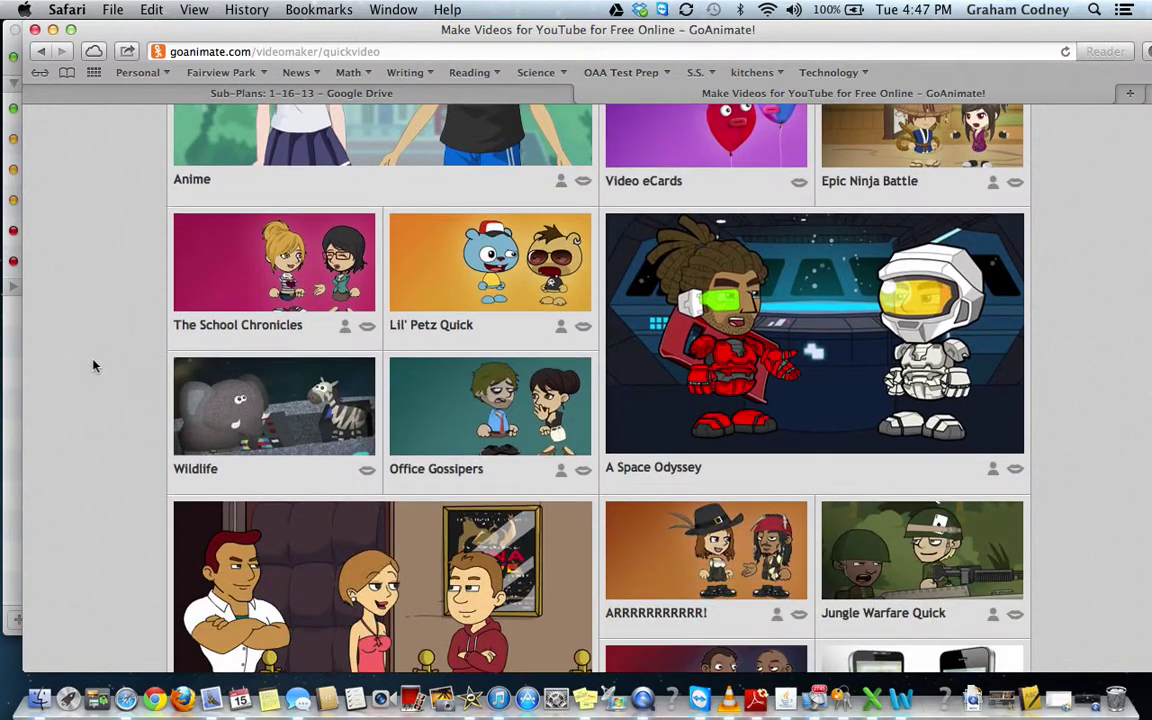
pyautogui.click(276, 476)
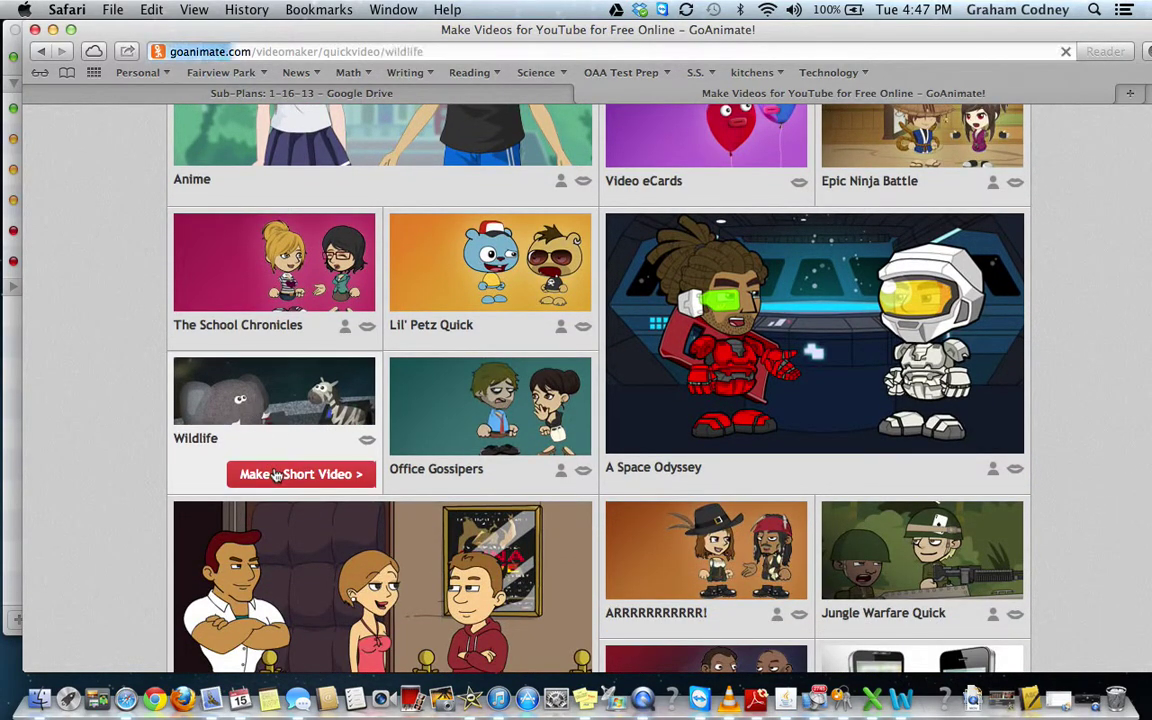
# Advance to the setting choice and look through the Wildlife settings as far as The Internet Cafe
pyautogui.scroll(-1, 380, 520)
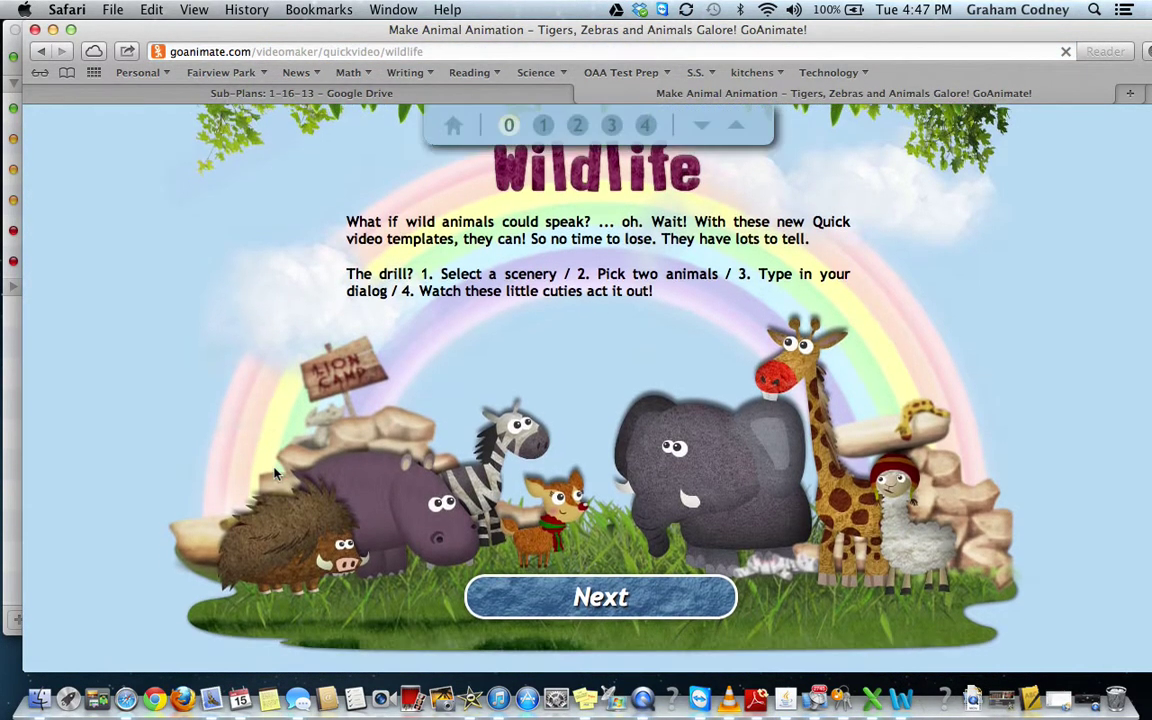
pyautogui.scroll(-8, 471, 538)
pyautogui.scroll(-5, 524, 603)
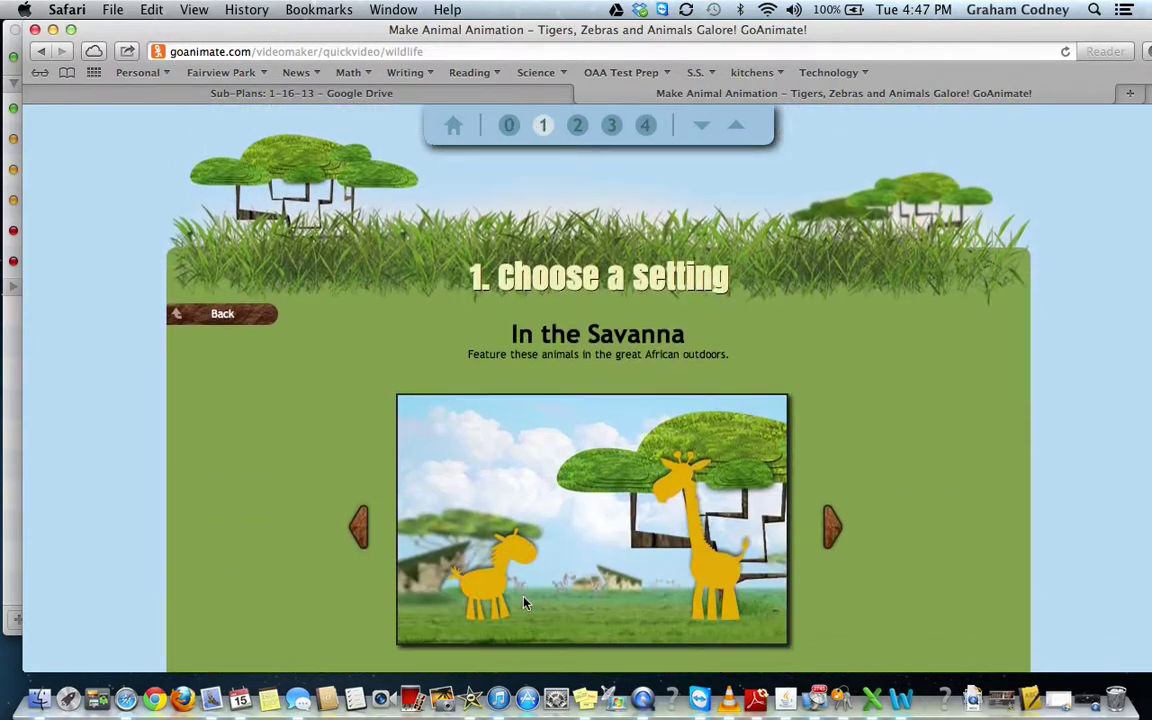
pyautogui.click(829, 460)
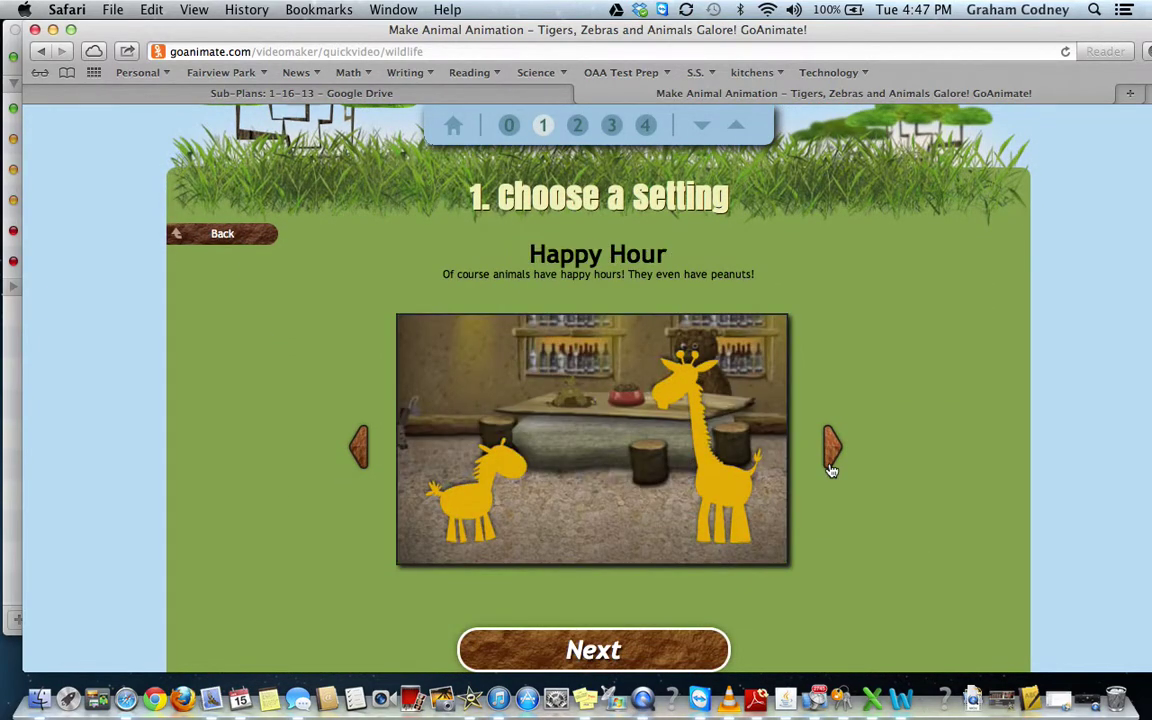
pyautogui.click(829, 460)
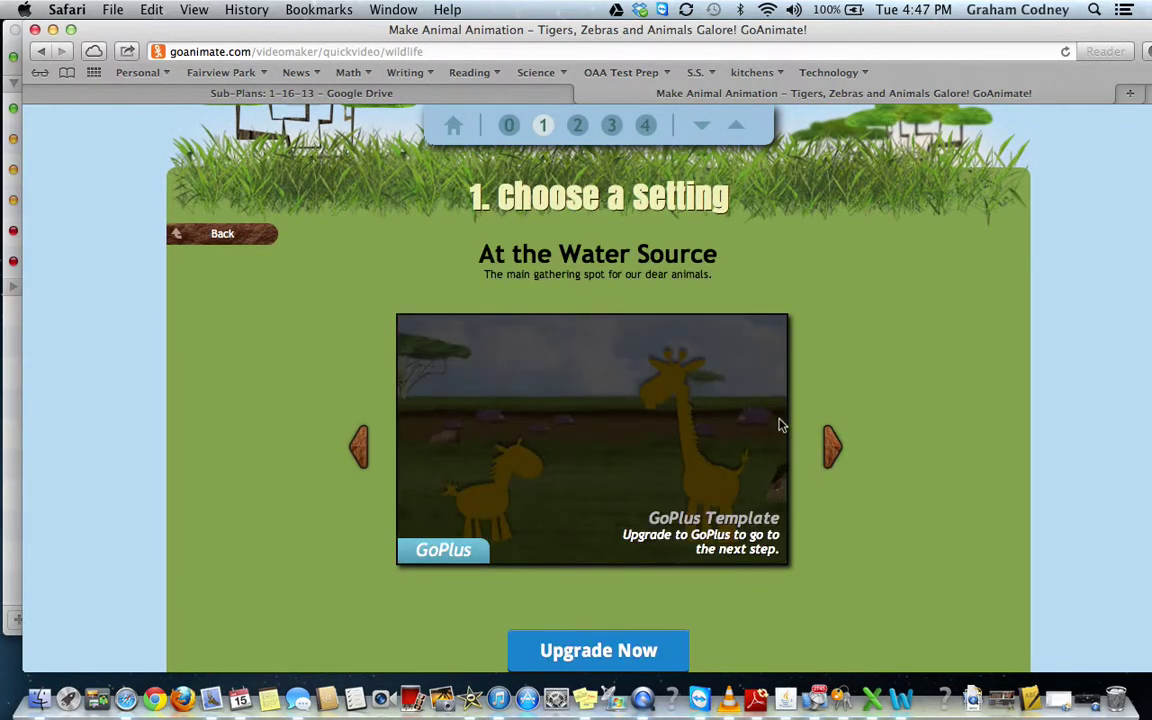
pyautogui.click(830, 445)
pyautogui.click(830, 445)
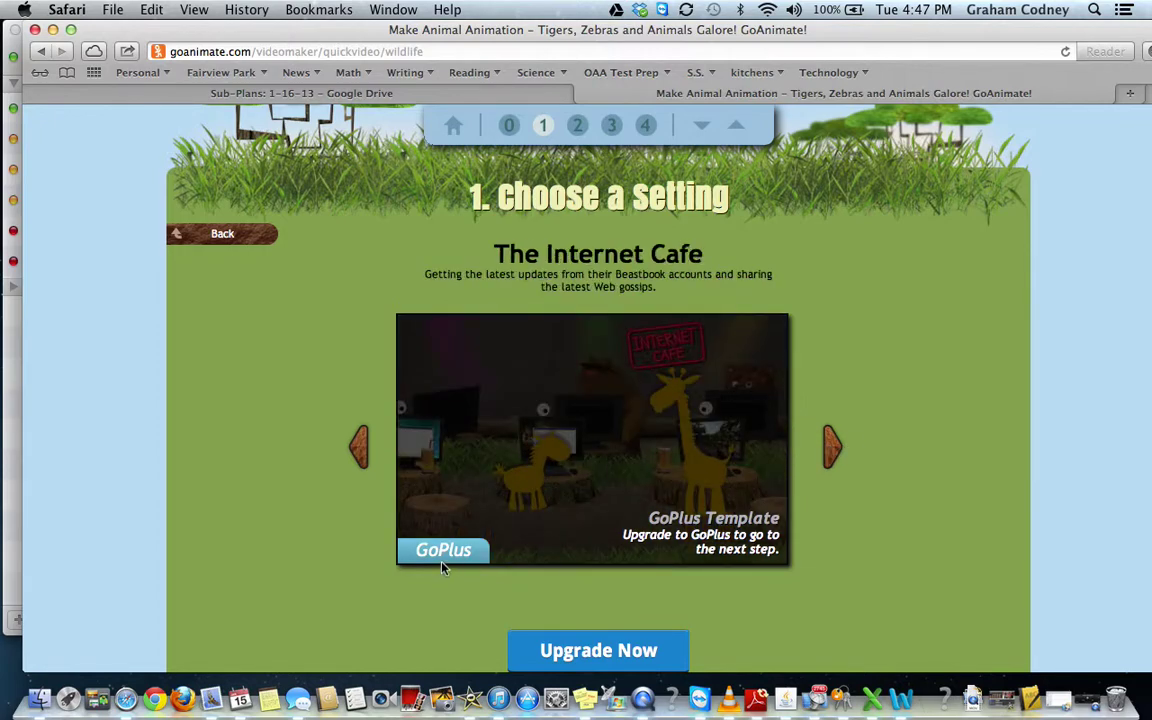
# Choose In the Savanna as the video's setting and continue to the actor selection
pyautogui.click(361, 460)
pyautogui.click(361, 460)
pyautogui.click(361, 460)
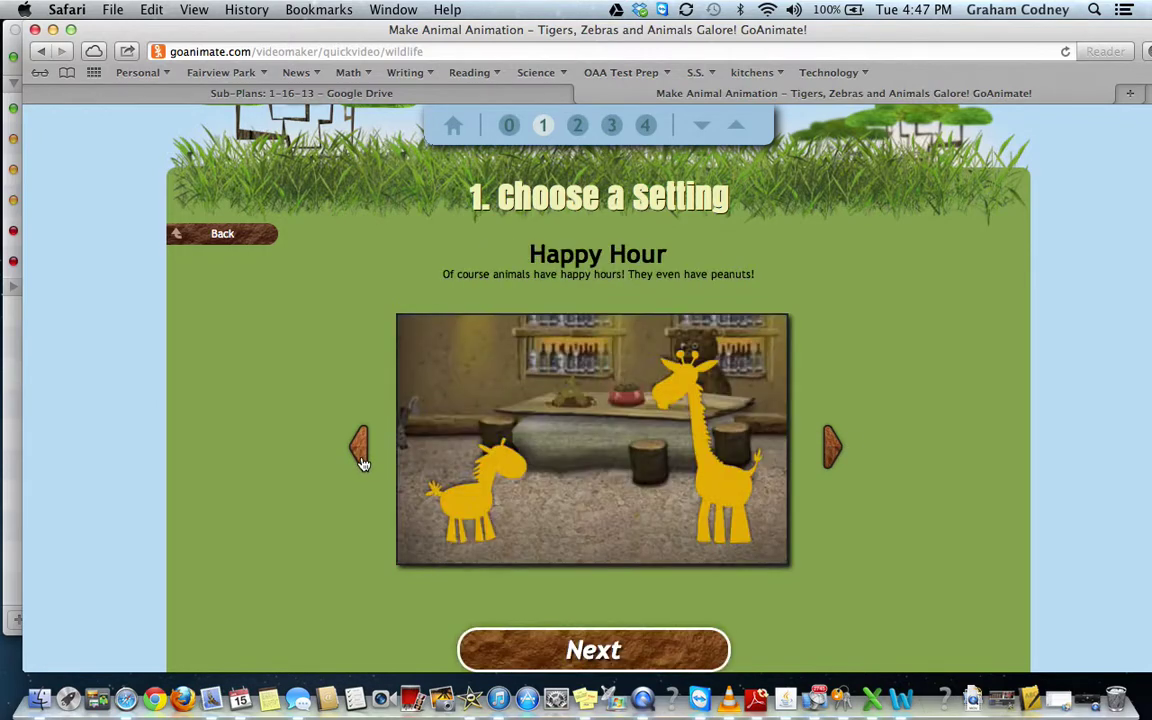
pyautogui.click(361, 460)
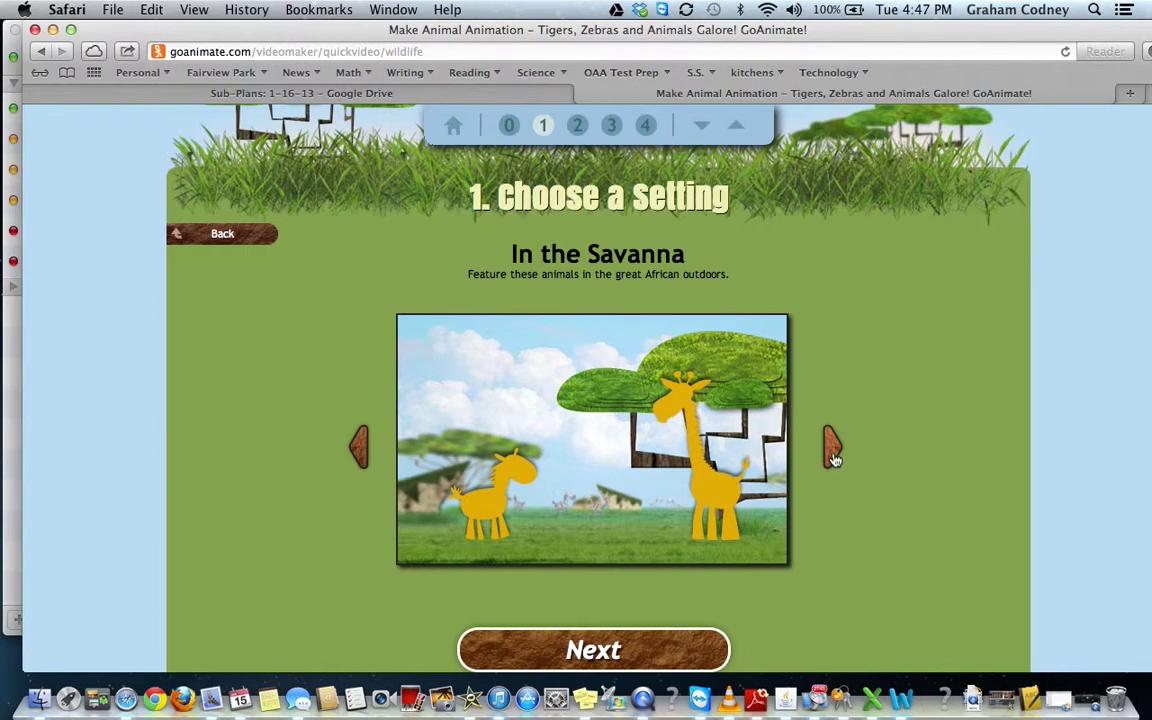
pyautogui.click(833, 455)
pyautogui.click(366, 443)
pyautogui.scroll(-5, 578, 440)
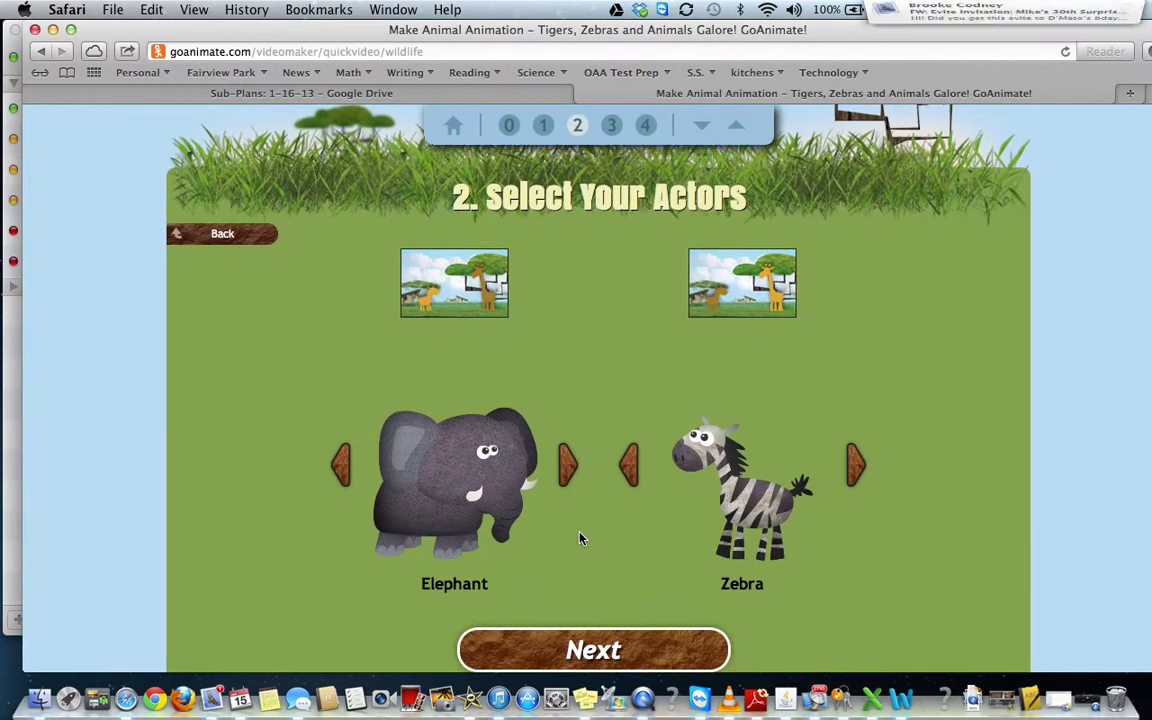
# Choose the Hippo as the first actor
pyautogui.click(567, 466)
pyautogui.click(567, 466)
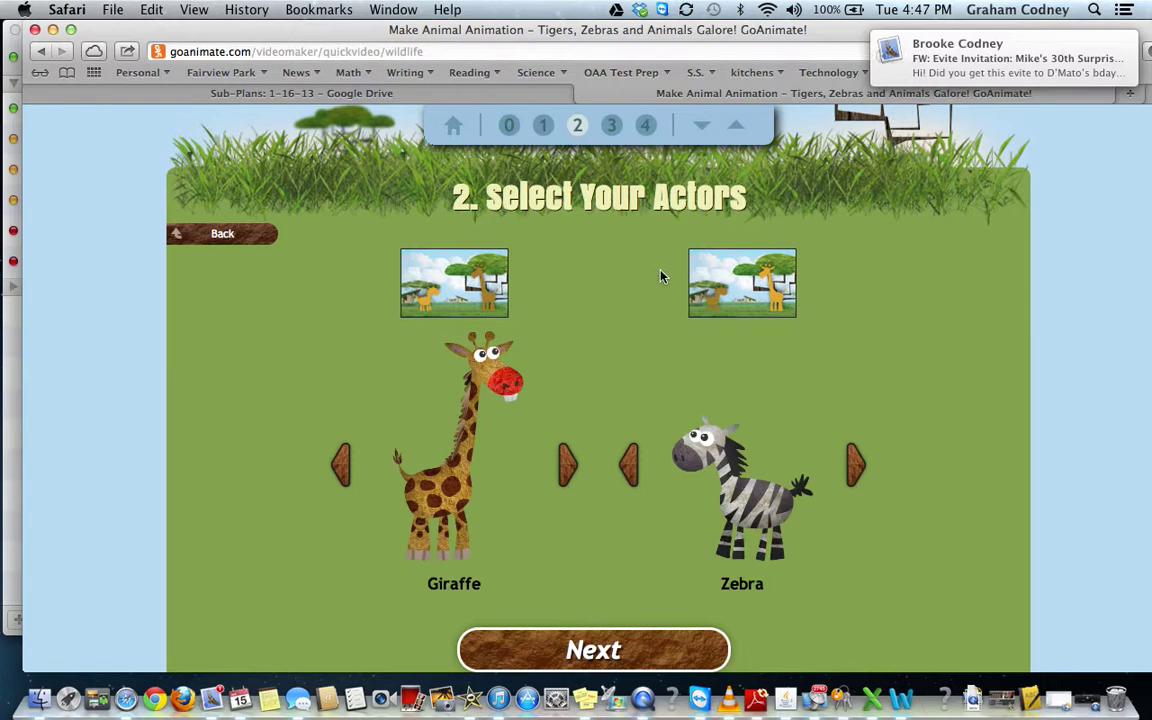
pyautogui.click(566, 463)
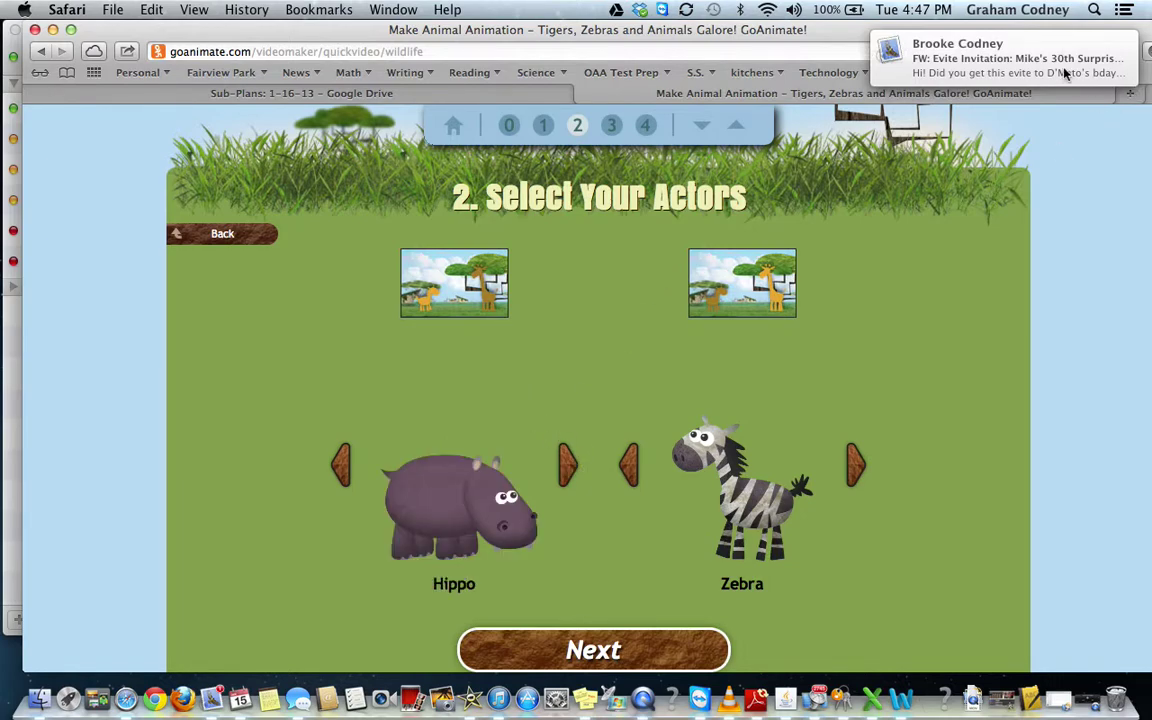
# Look through the alternative animals for the second actor and return to the Zebra
pyautogui.click(630, 468)
pyautogui.click(630, 468)
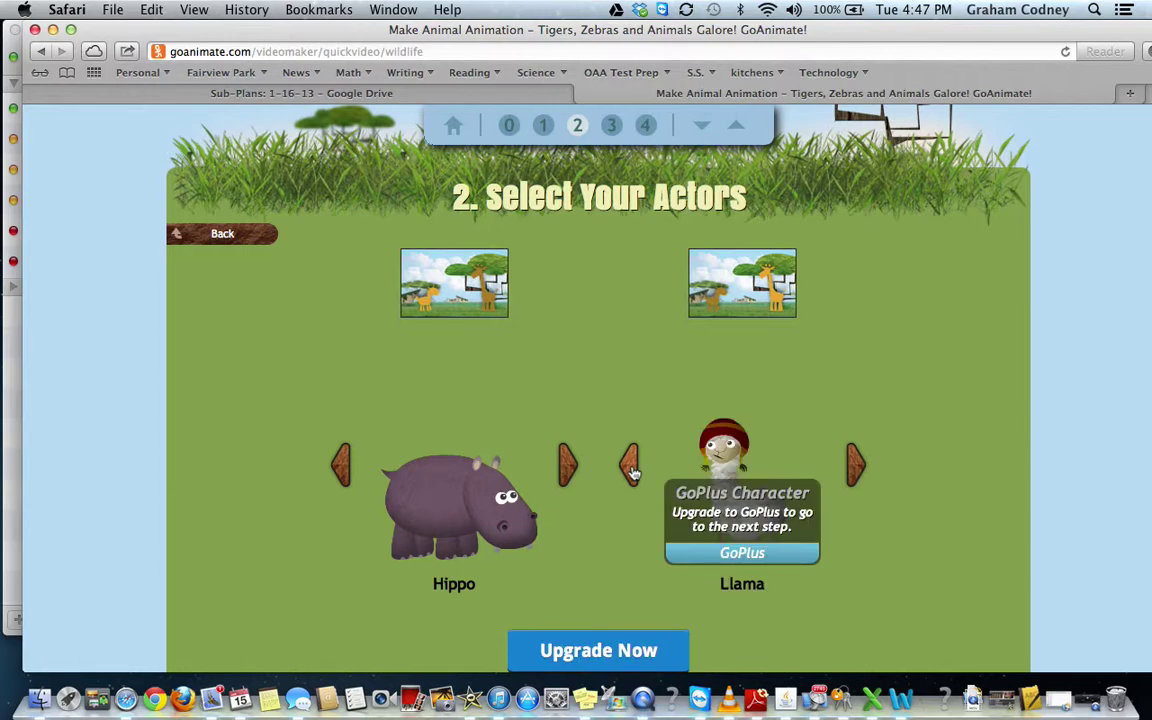
pyautogui.click(630, 468)
pyautogui.click(630, 468)
pyautogui.click(857, 466)
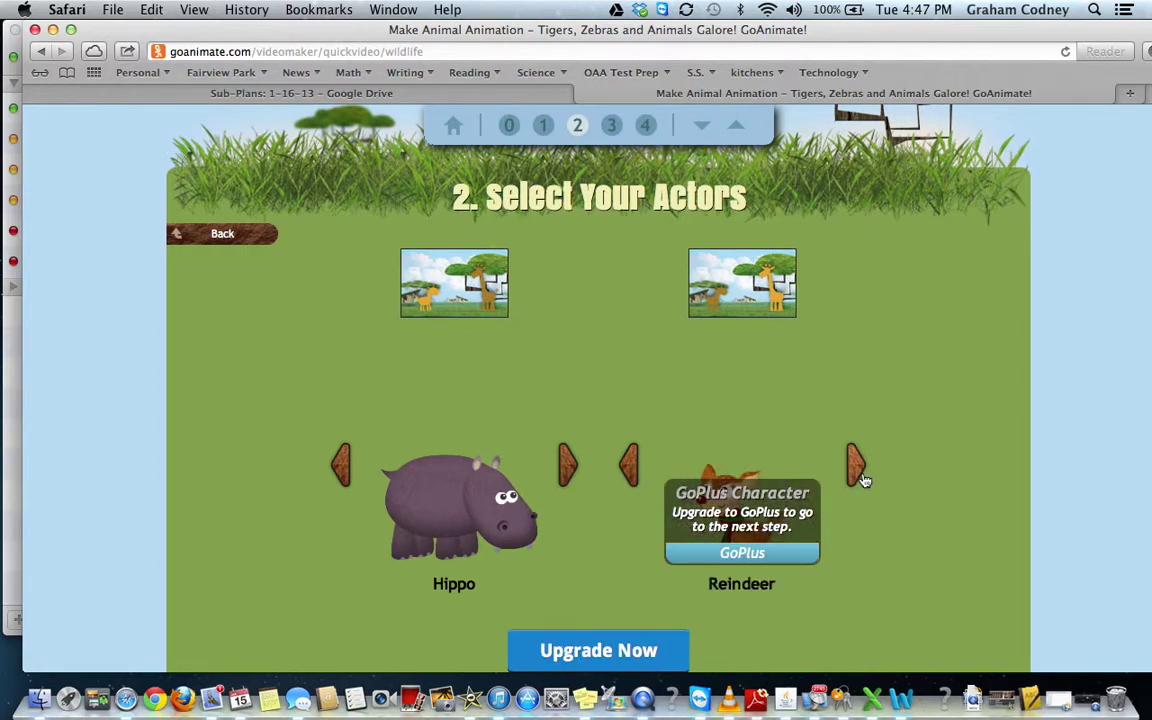
pyautogui.click(859, 468)
pyautogui.click(859, 468)
pyautogui.click(859, 468)
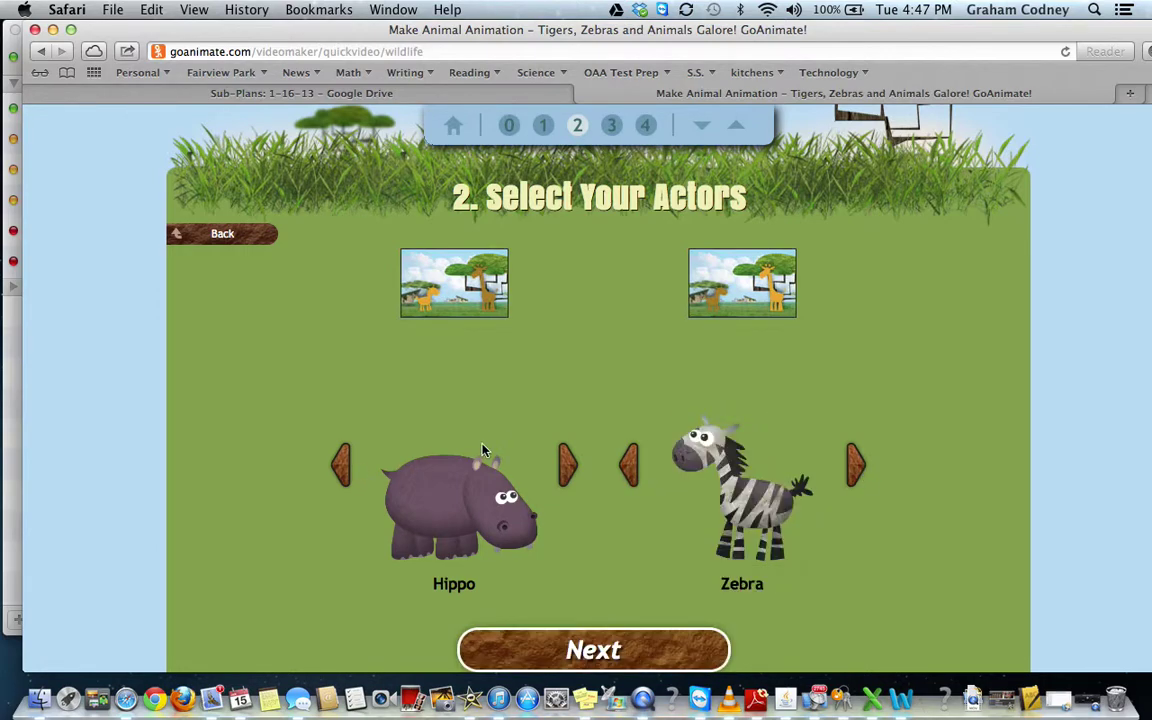
# Confirm the two actors and enter "Hello, how are you today?" as the Hippo's first dialog line
pyautogui.scroll(-2, 500, 440)
pyautogui.click(586, 593)
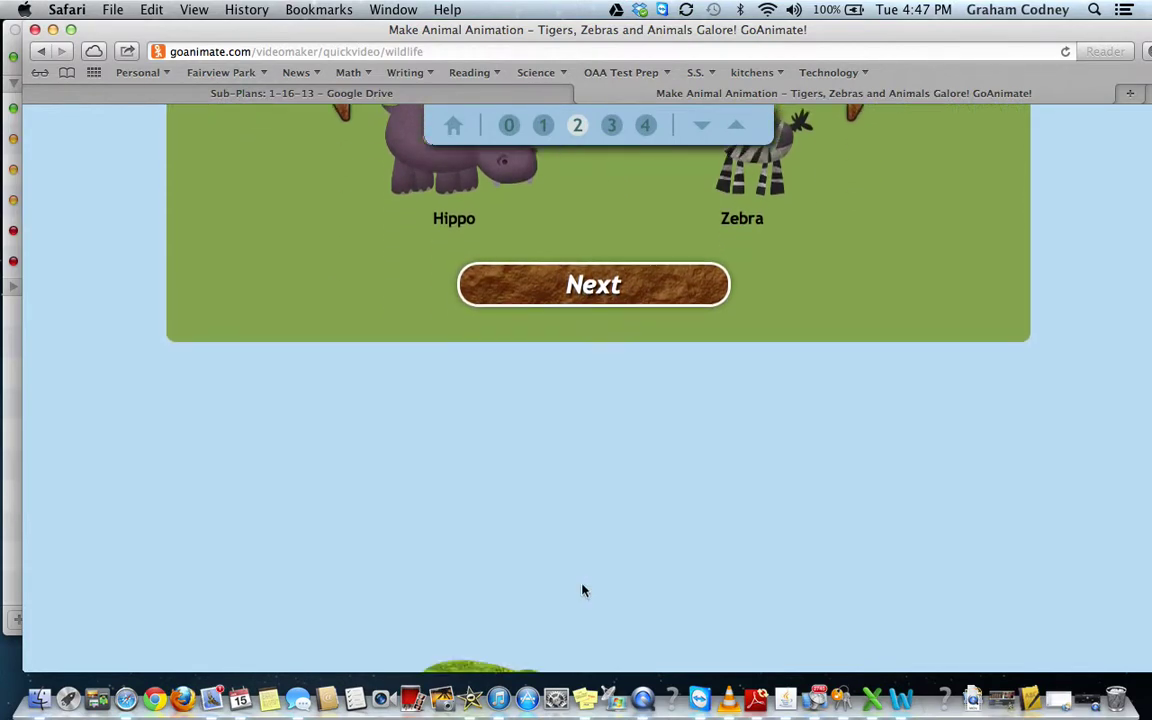
pyautogui.click(494, 286)
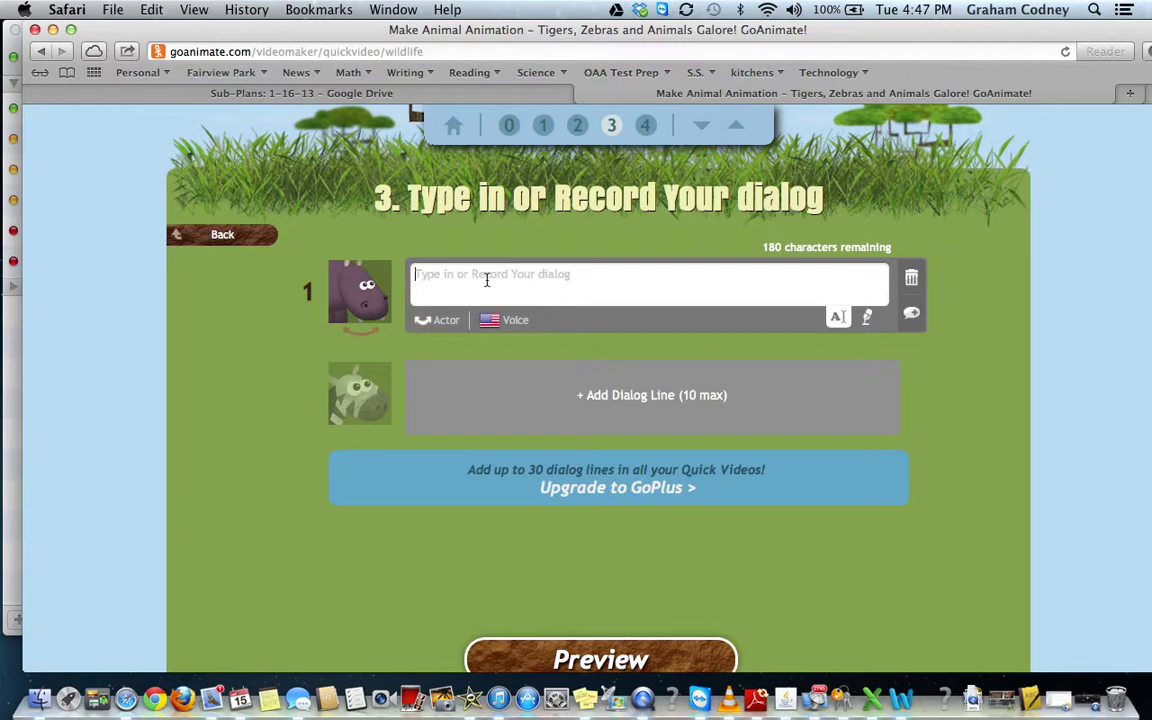
pyautogui.write('Hello, how are ypu tpdfa')
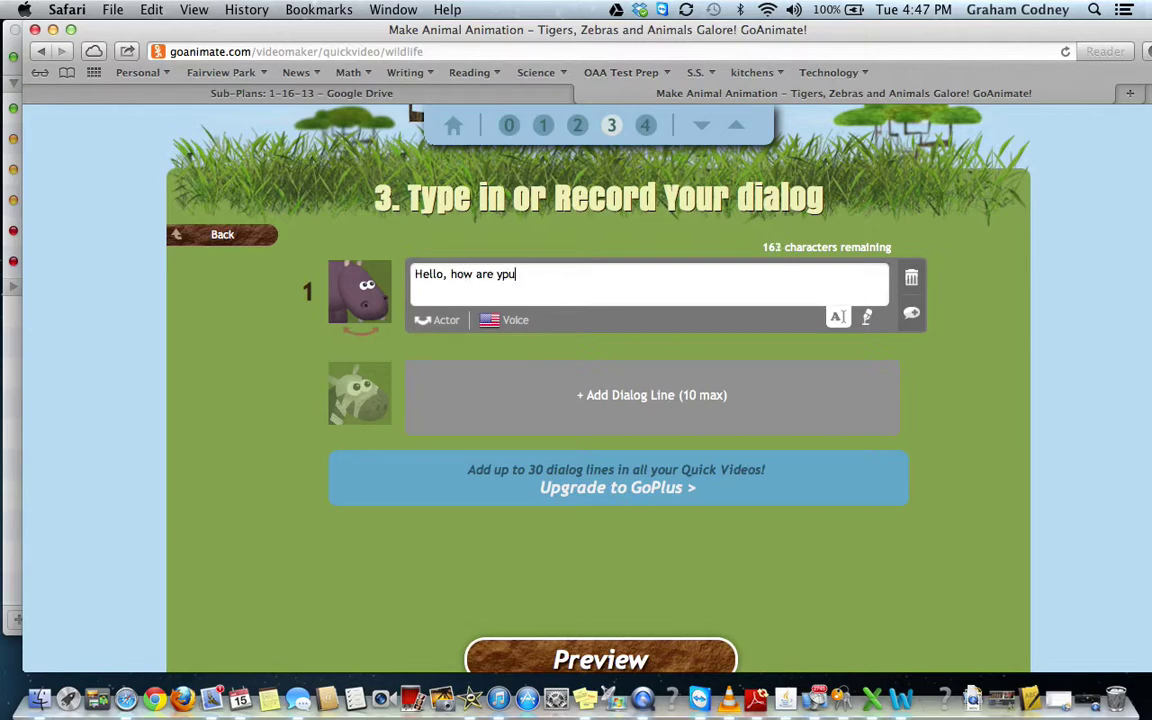
pyautogui.press('BackSpace')
pyautogui.press('BackSpace')
pyautogui.press('BackSpace')
pyautogui.press('BackSpace')
pyautogui.press('BackSpace')
pyautogui.press('BackSpace')
pyautogui.write('ou today?')
# Look through the Spanish, Portuguese and other-language voices, and set the Hippo's voice to the British English voice Catherine
pyautogui.click(516, 322)
pyautogui.scroll(-2, 490, 369)
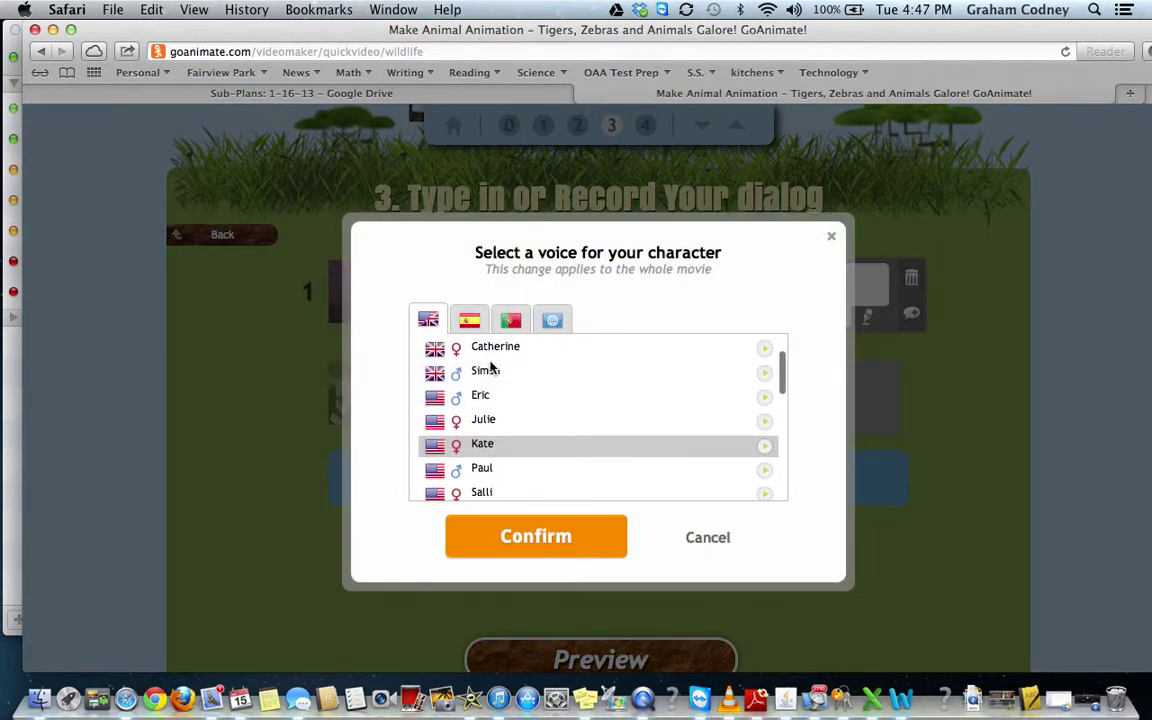
pyautogui.click(469, 320)
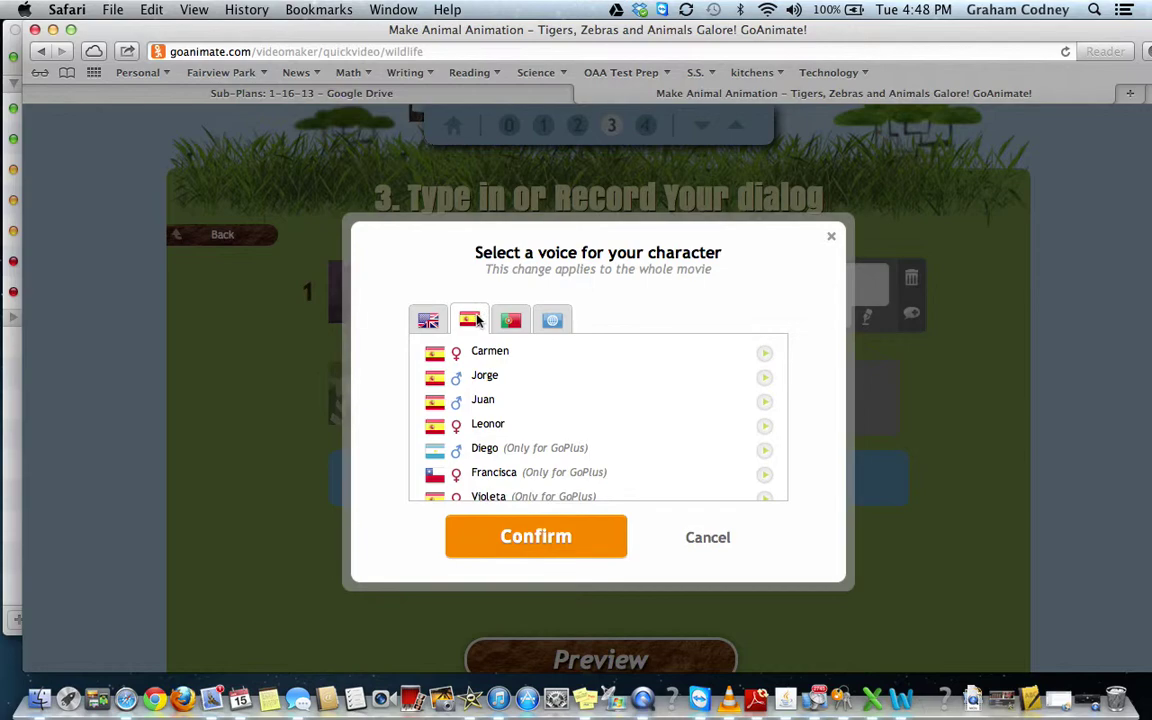
pyautogui.click(515, 319)
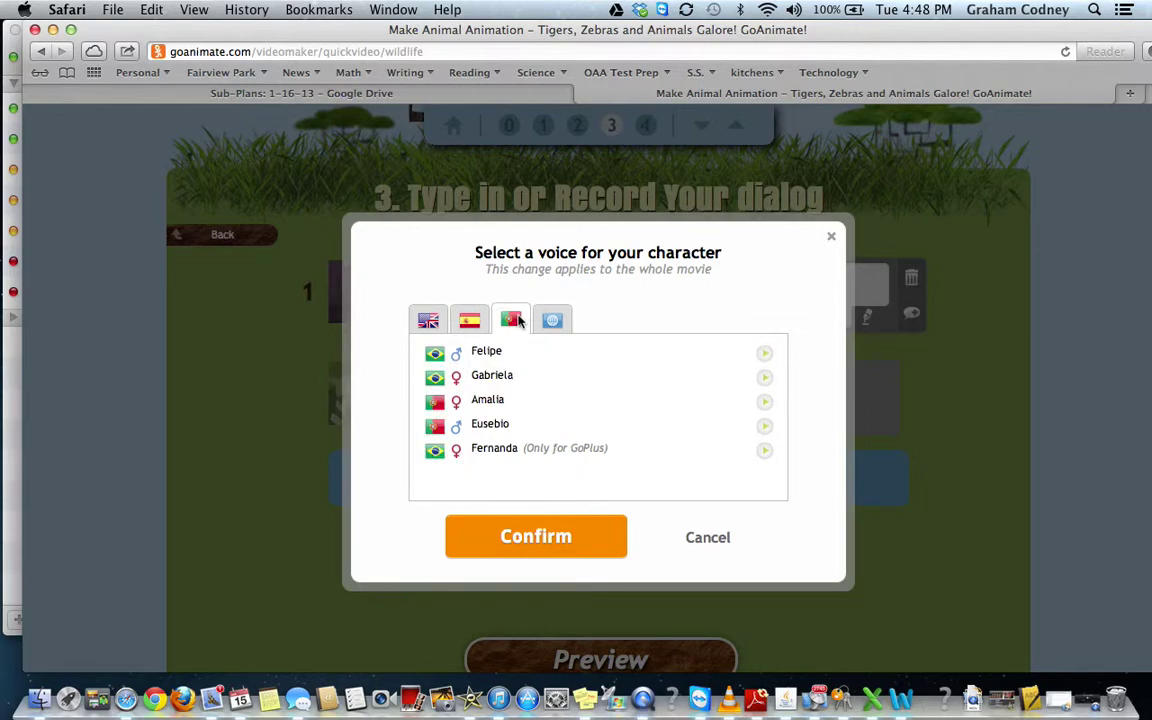
pyautogui.click(548, 332)
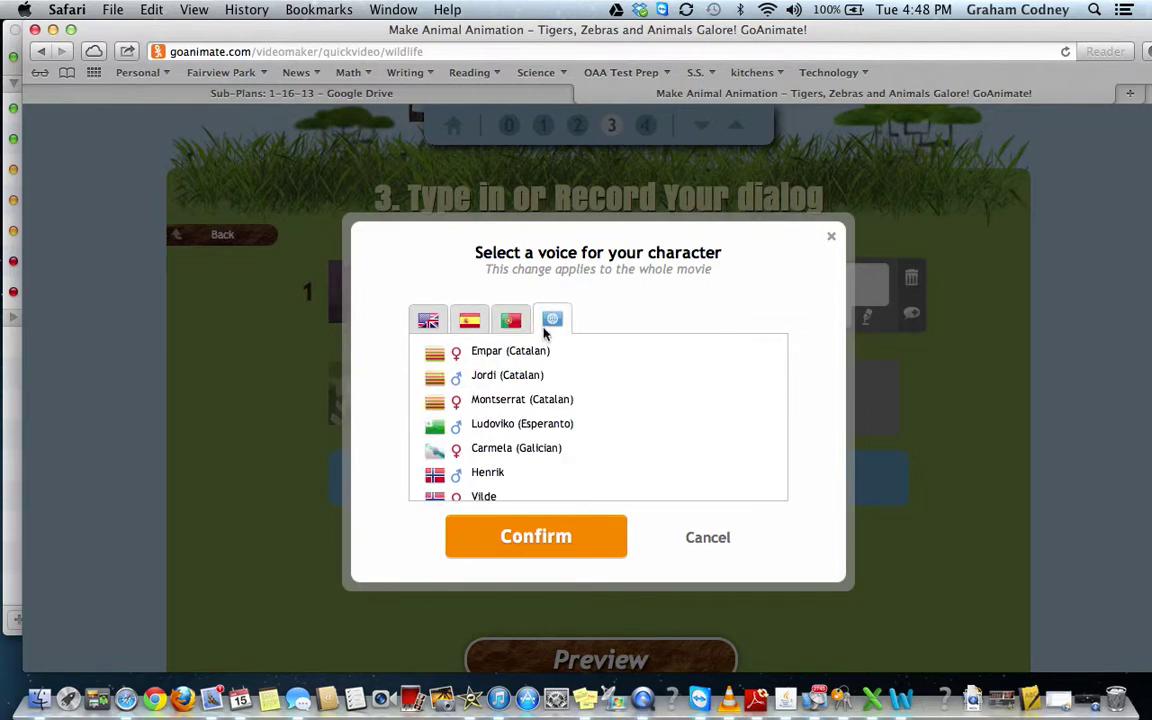
pyautogui.click(440, 327)
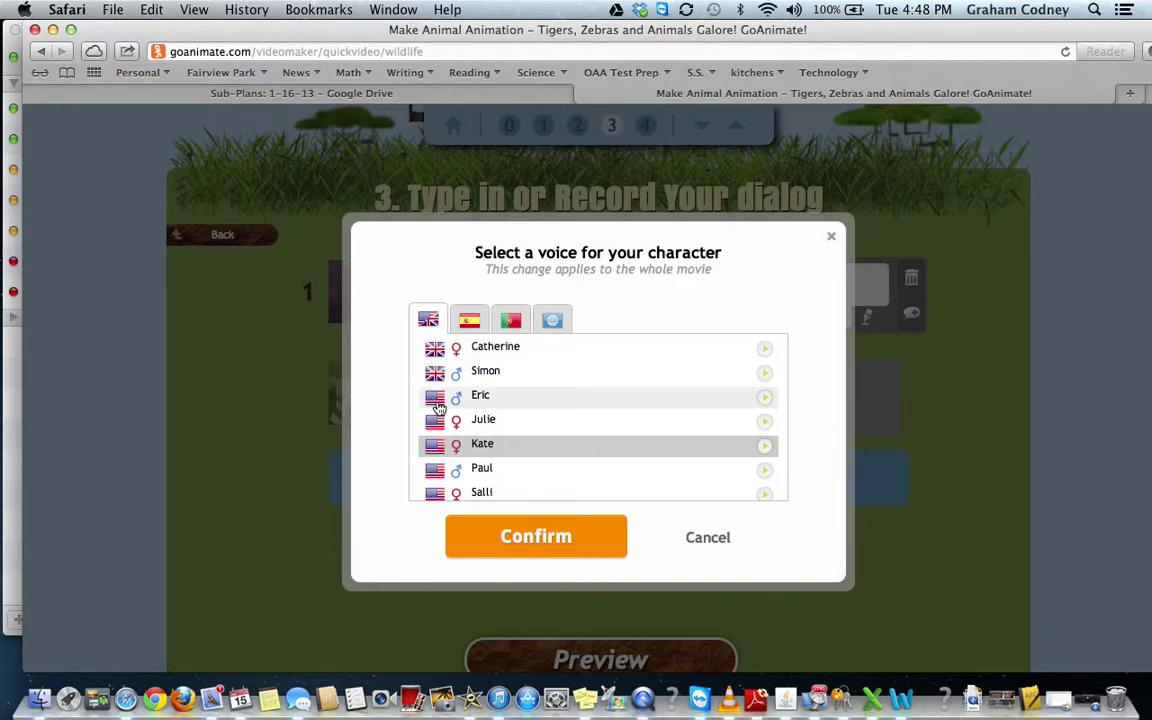
pyautogui.click(497, 352)
pyautogui.click(522, 536)
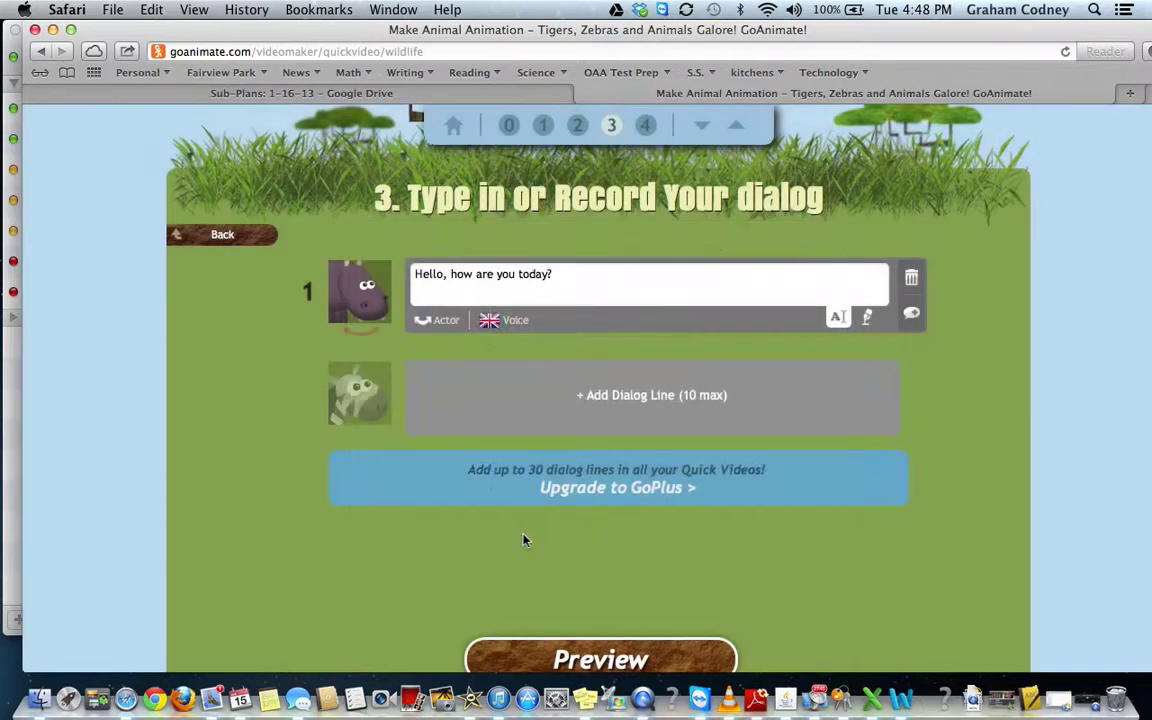
# Add a second dialog line for the Zebra reading "I am well. Do you know what the order of operations are?"
pyautogui.click(632, 394)
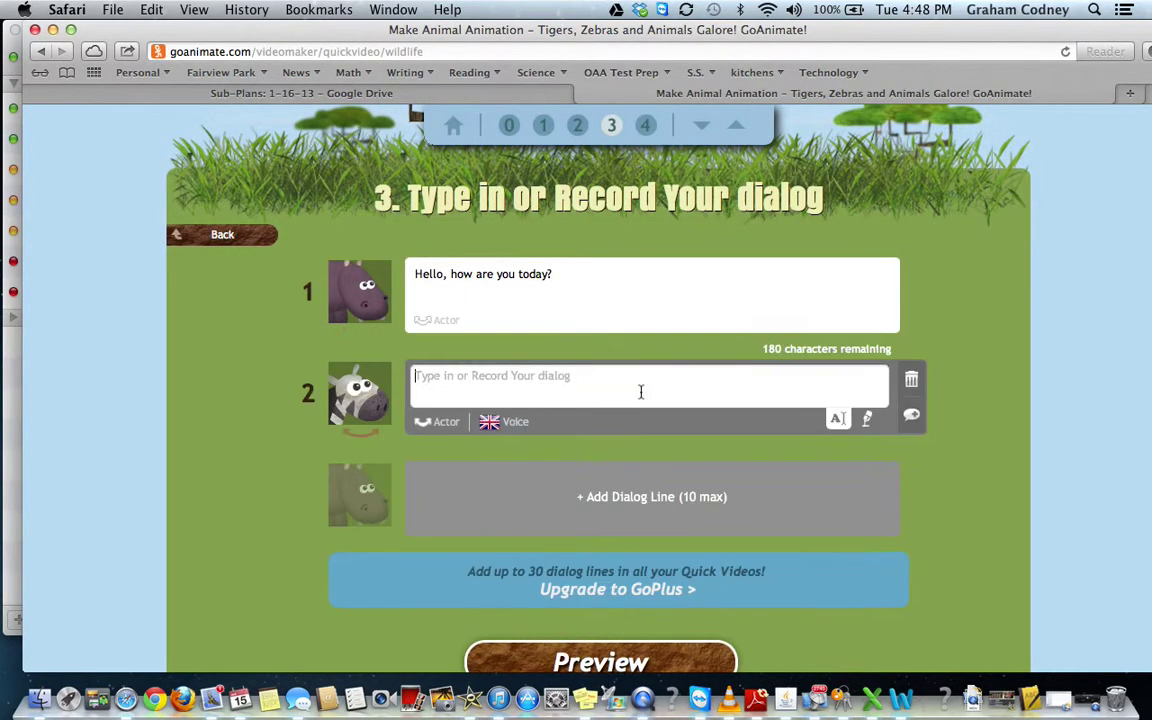
pyautogui.write('I am we')
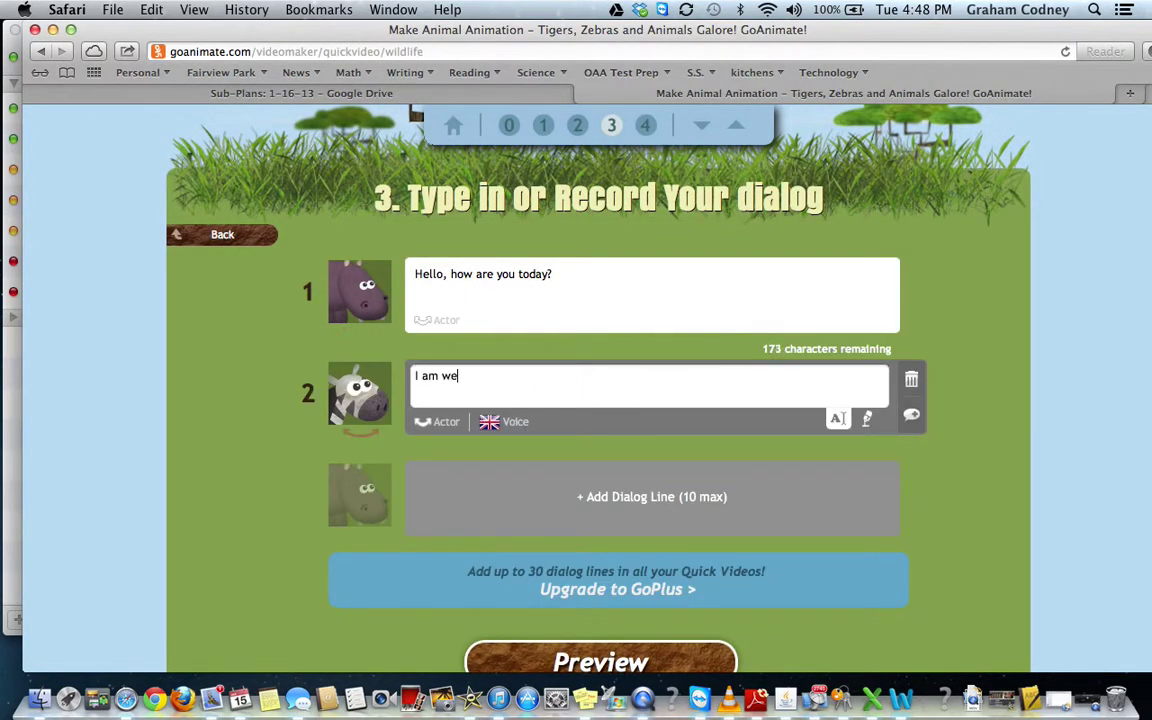
pyautogui.write('ll. Do you know what sh')
pyautogui.press('BackSpace')
pyautogui.press('BackSpace')
pyautogui.press('BackSpace')
pyautogui.write('the order of opera')
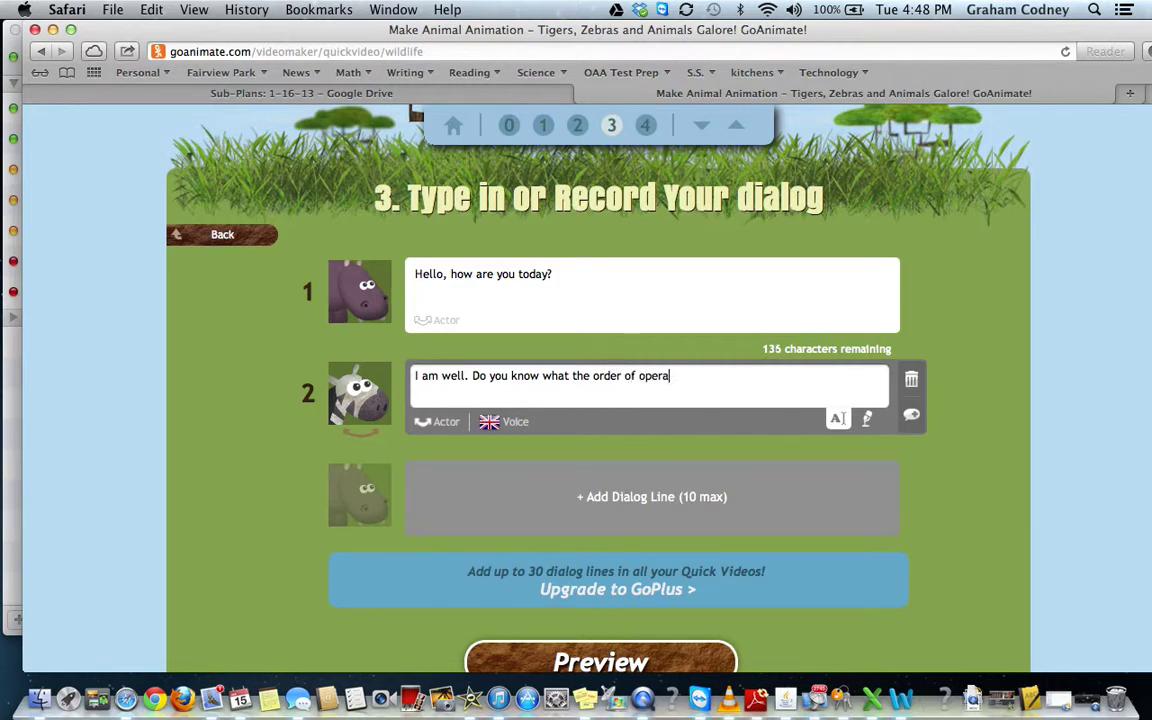
pyautogui.press('BackSpace')
pyautogui.press('BackSpace')
pyautogui.press('BackSpace')
pyautogui.press('BackSpace')
pyautogui.write('s are?')
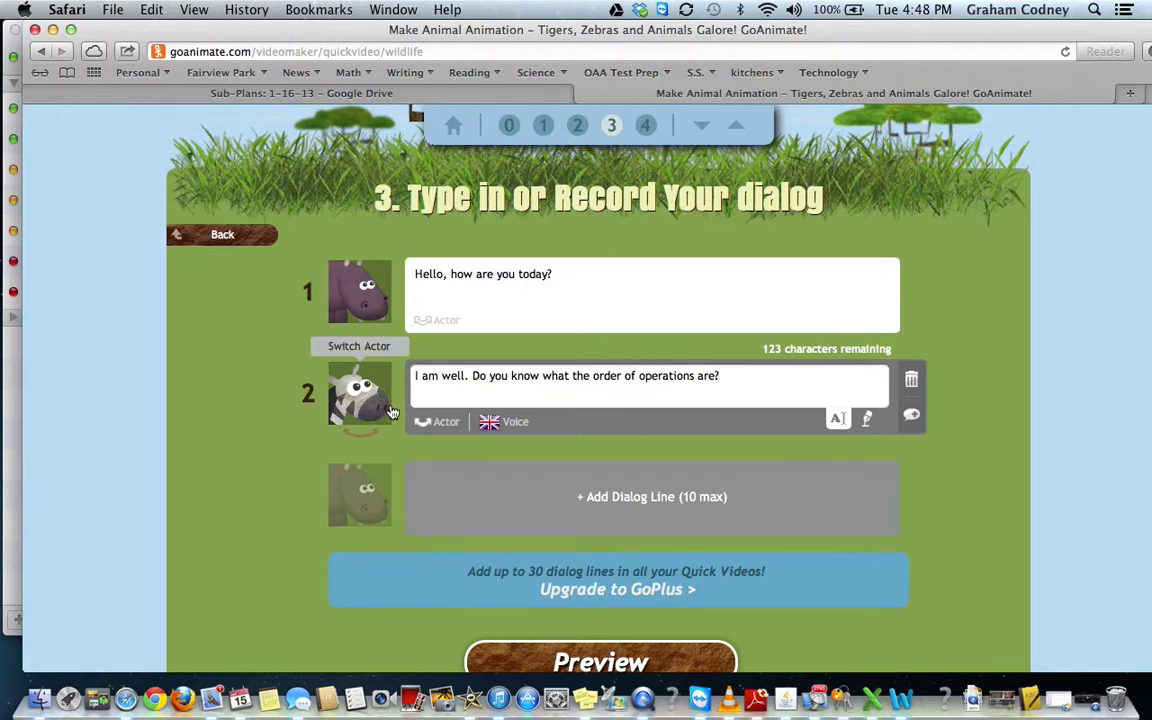
# Set the Zebra's voice to the American English voice Eric
pyautogui.click(501, 430)
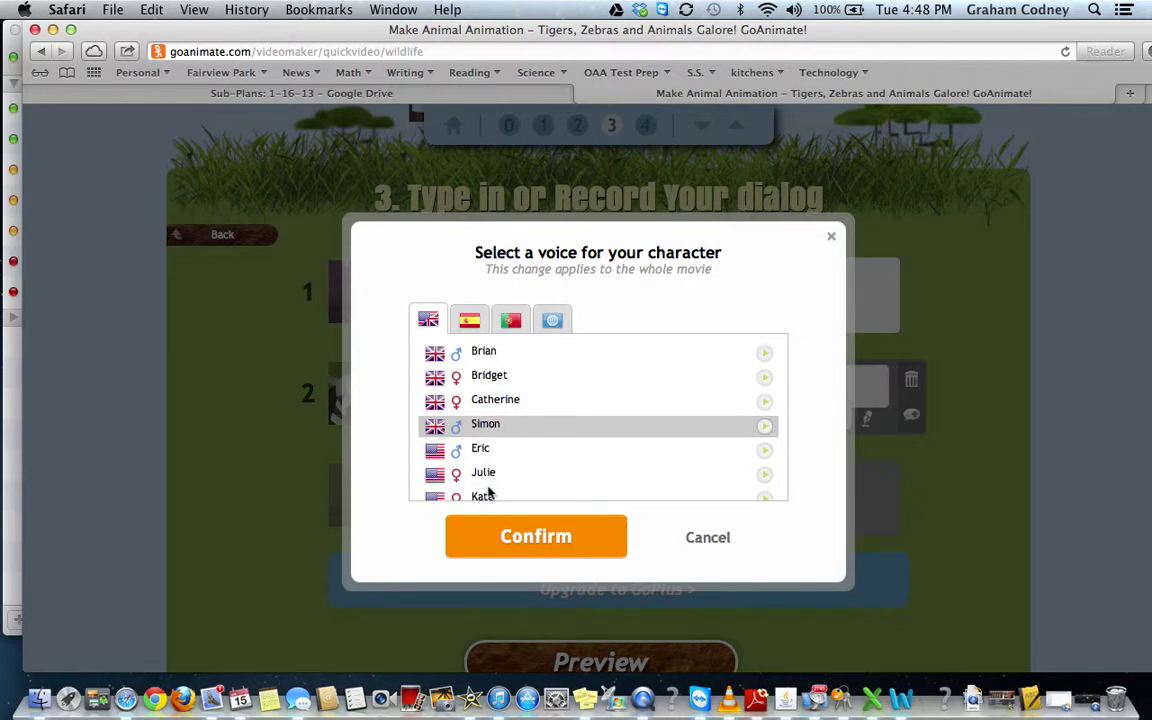
pyautogui.click(486, 456)
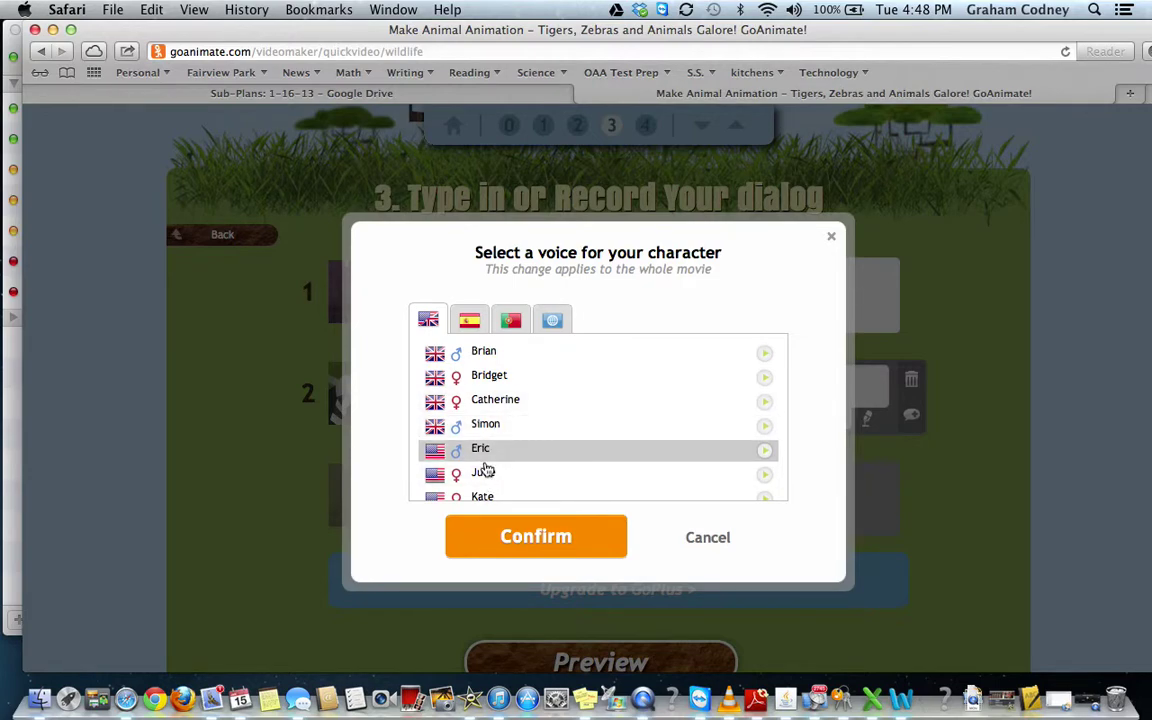
pyautogui.click(517, 548)
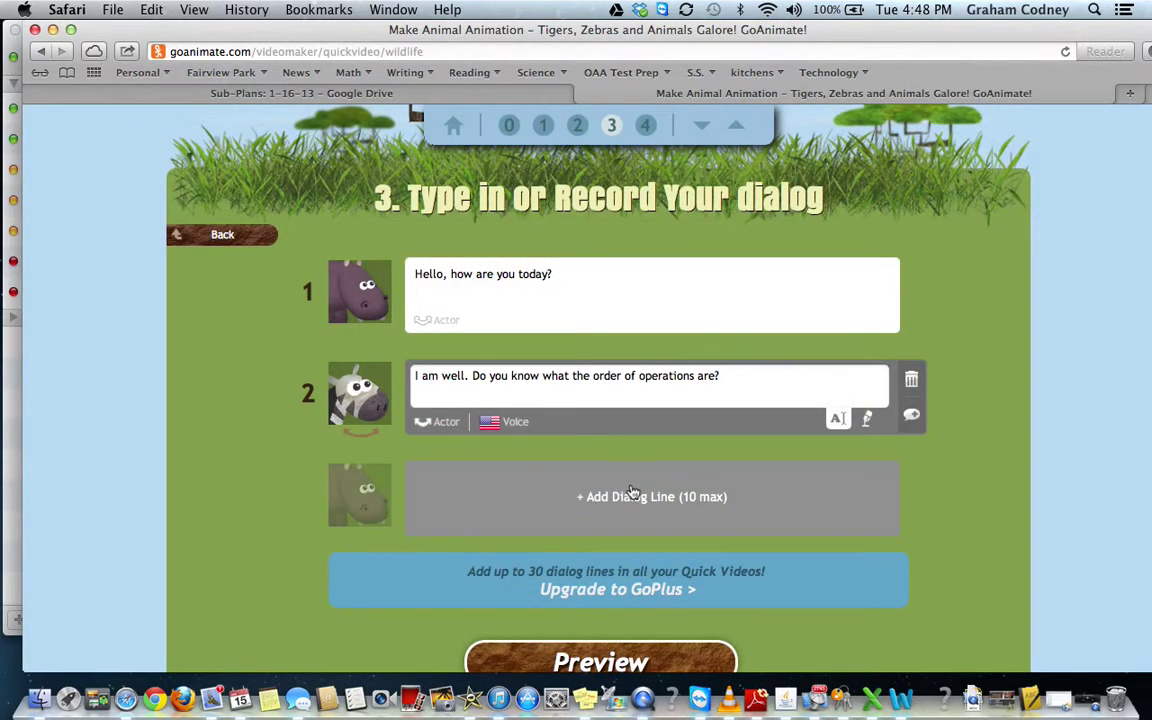
# Add a third dialog line for the Hippo reading "Yes I do, it is the order in which we do a math problem."
pyautogui.click(626, 474)
pyautogui.write('Ye')
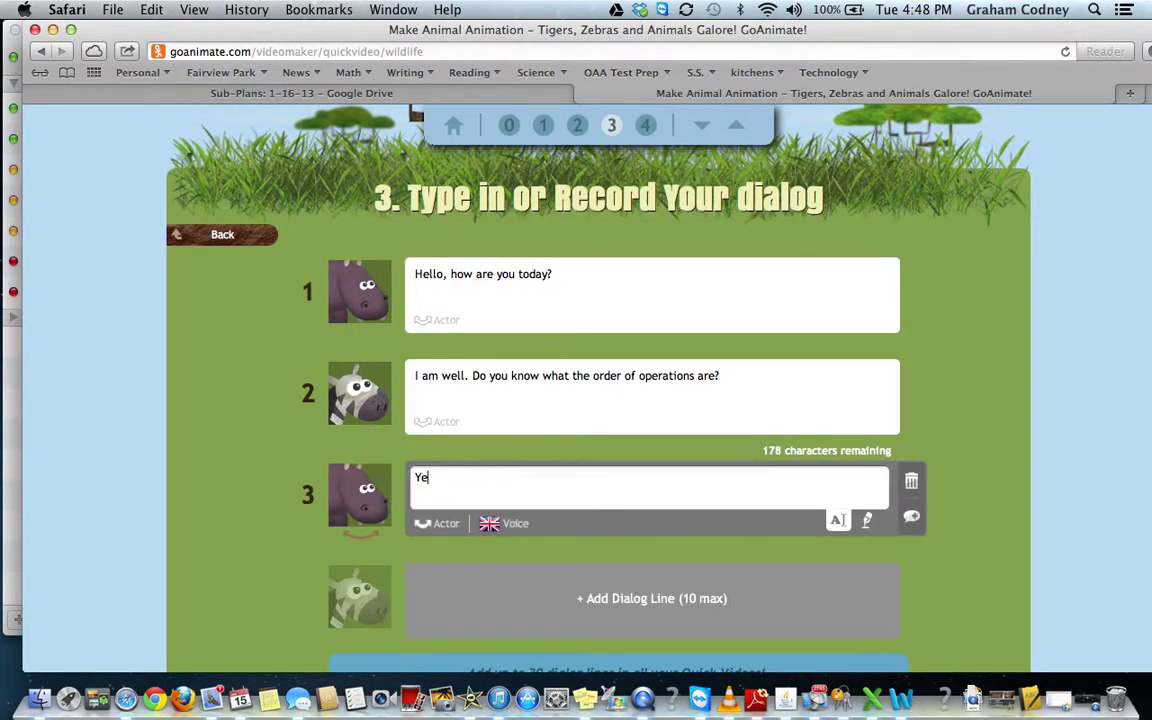
pyautogui.write('s I do, it is the order in which we do a math problem.')
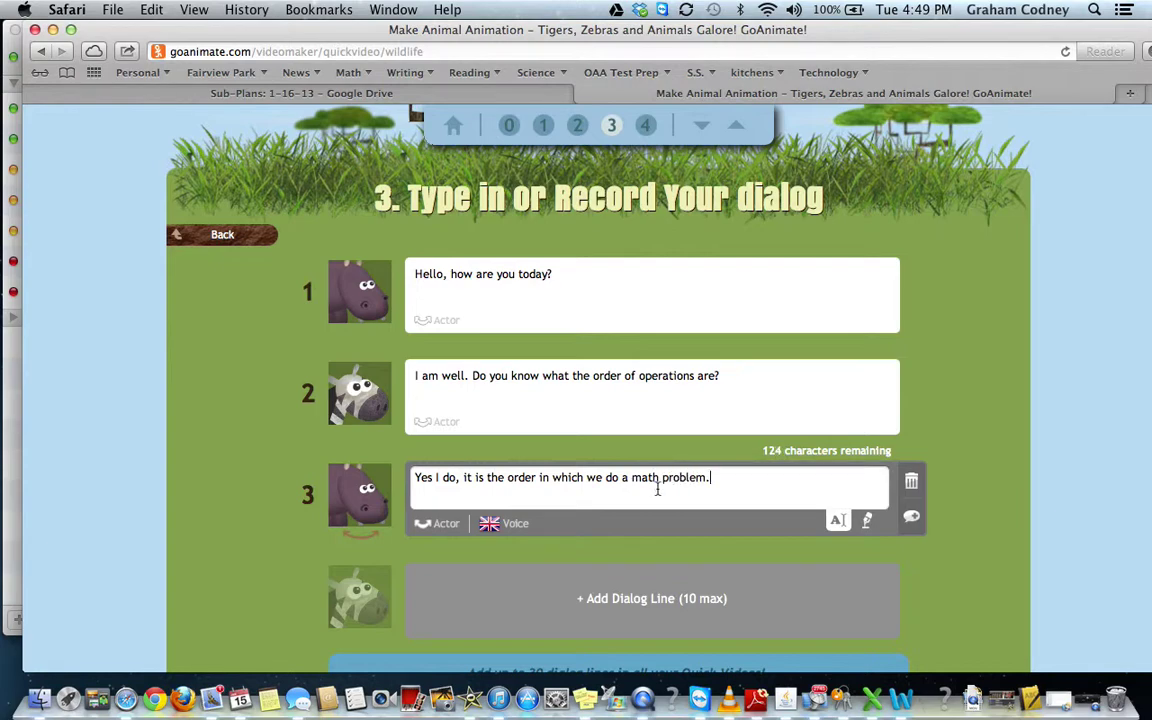
# Continue to the preview of the video and play it with the sound volume raised
pyautogui.scroll(-1, 657, 489)
pyautogui.scroll(-1, 637, 463)
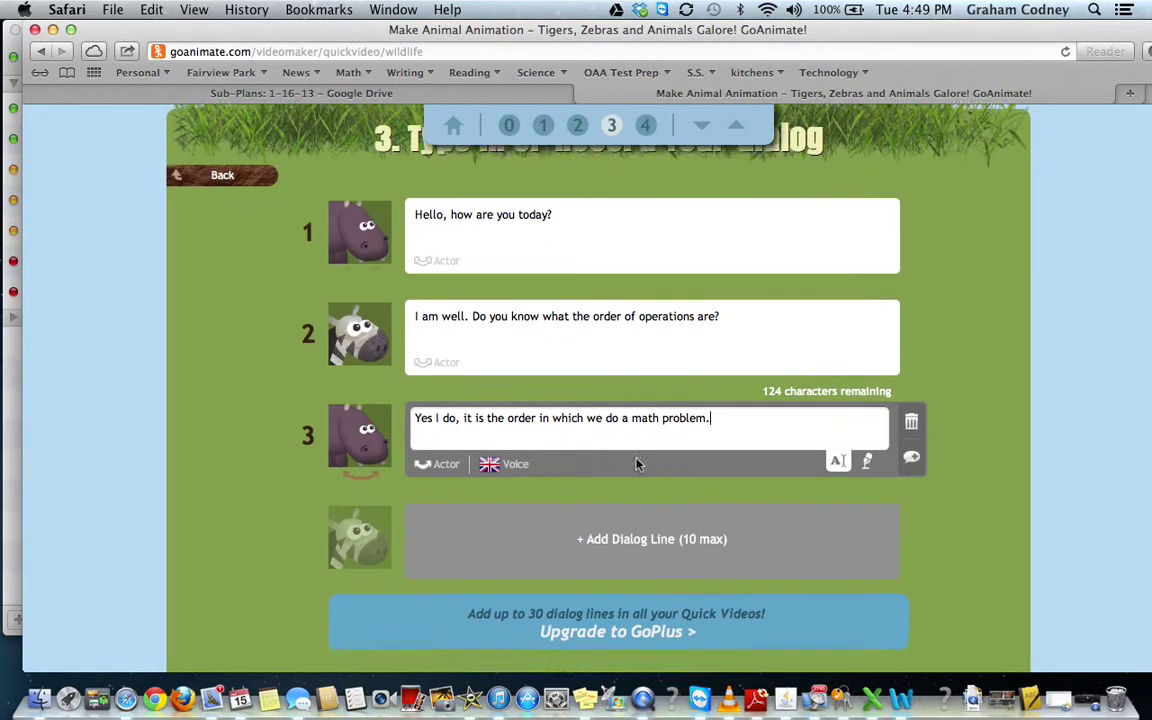
pyautogui.scroll(-2, 637, 463)
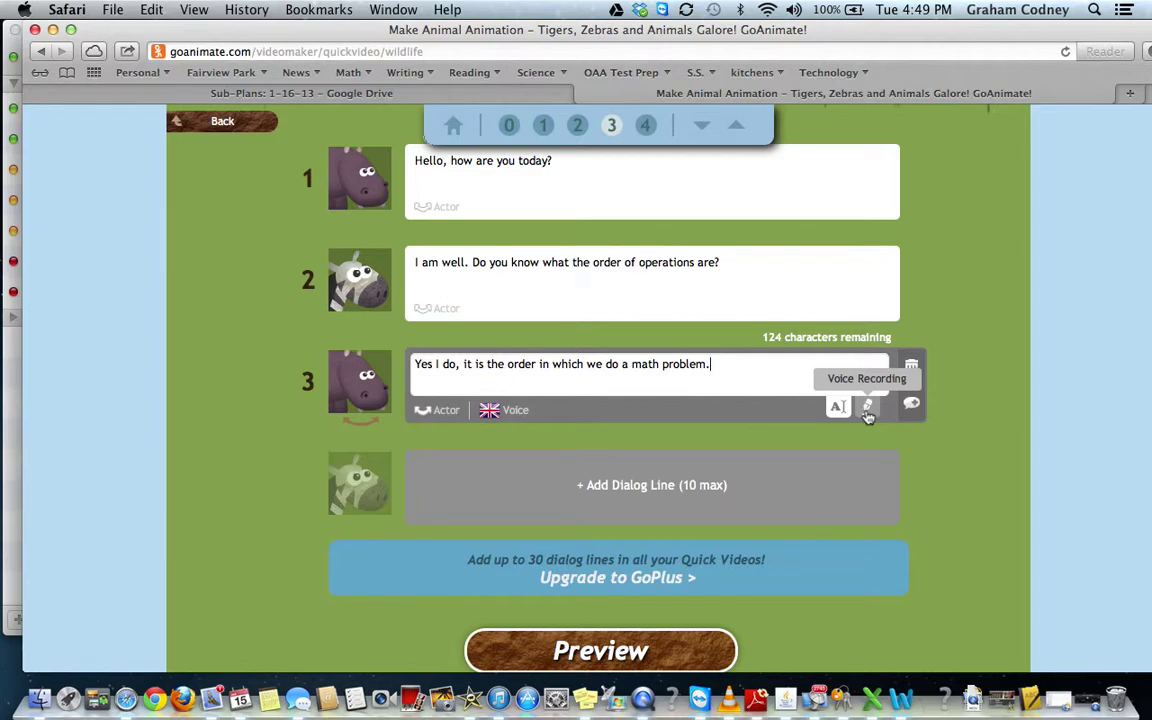
pyautogui.scroll(-2, 868, 416)
pyautogui.click(622, 608)
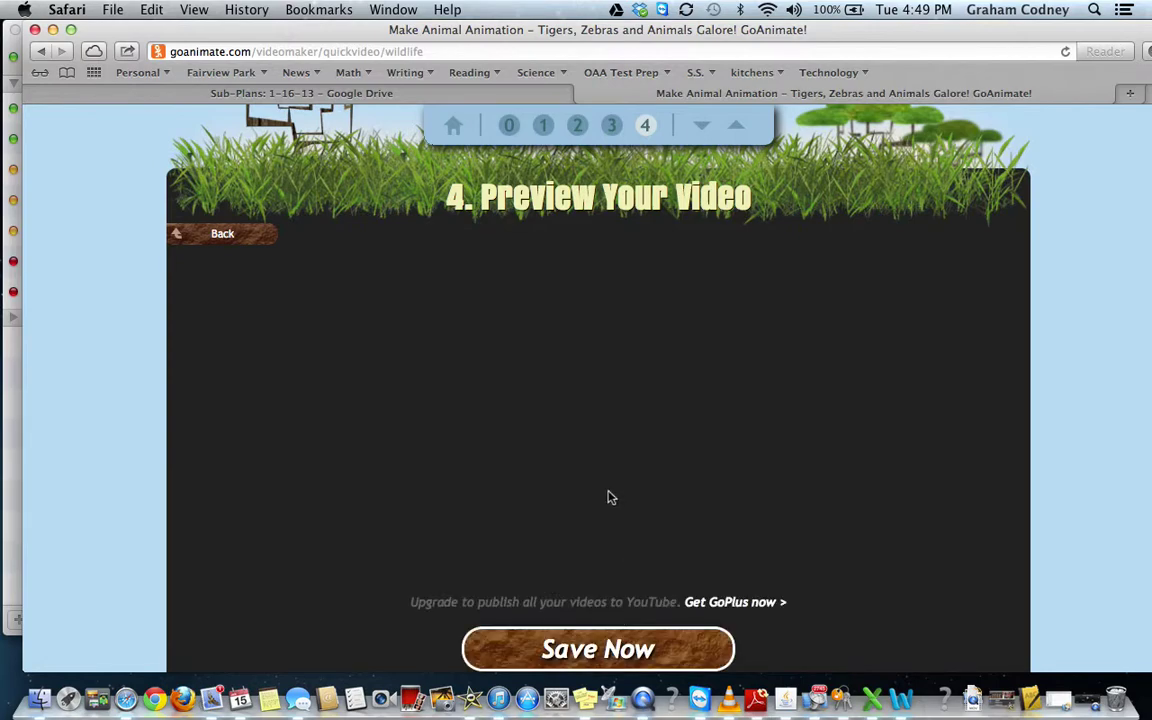
pyautogui.scroll(-3, 607, 496)
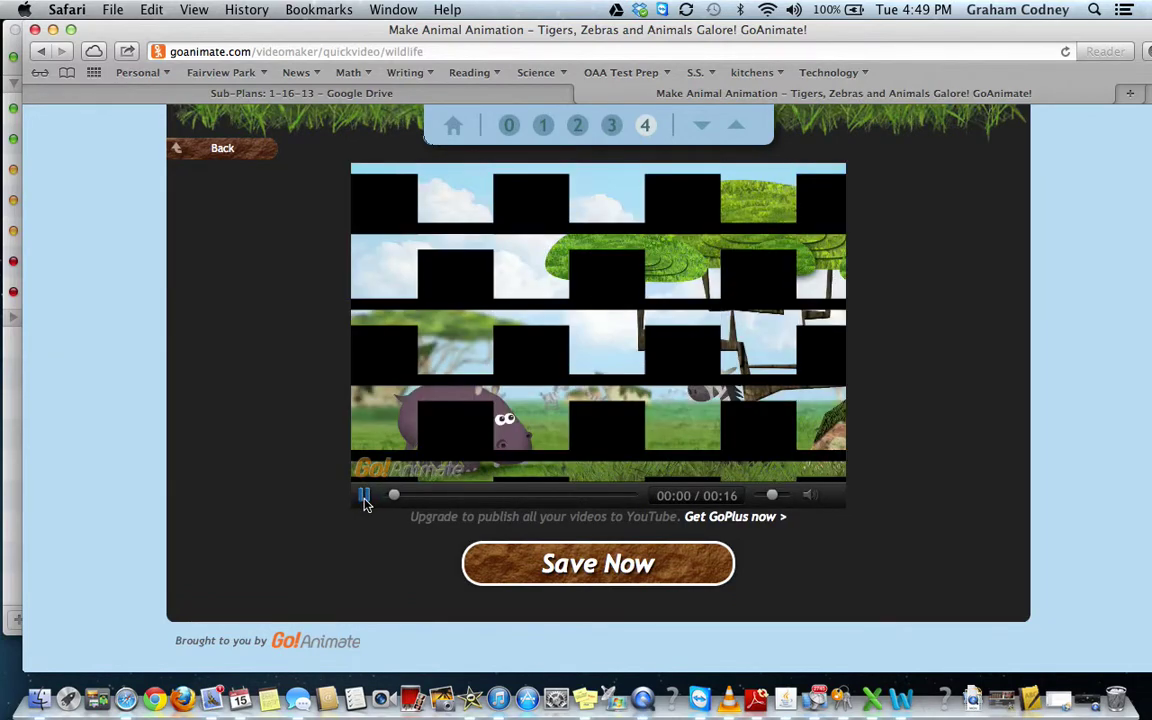
pyautogui.press('XF86AudioRaiseVolume')
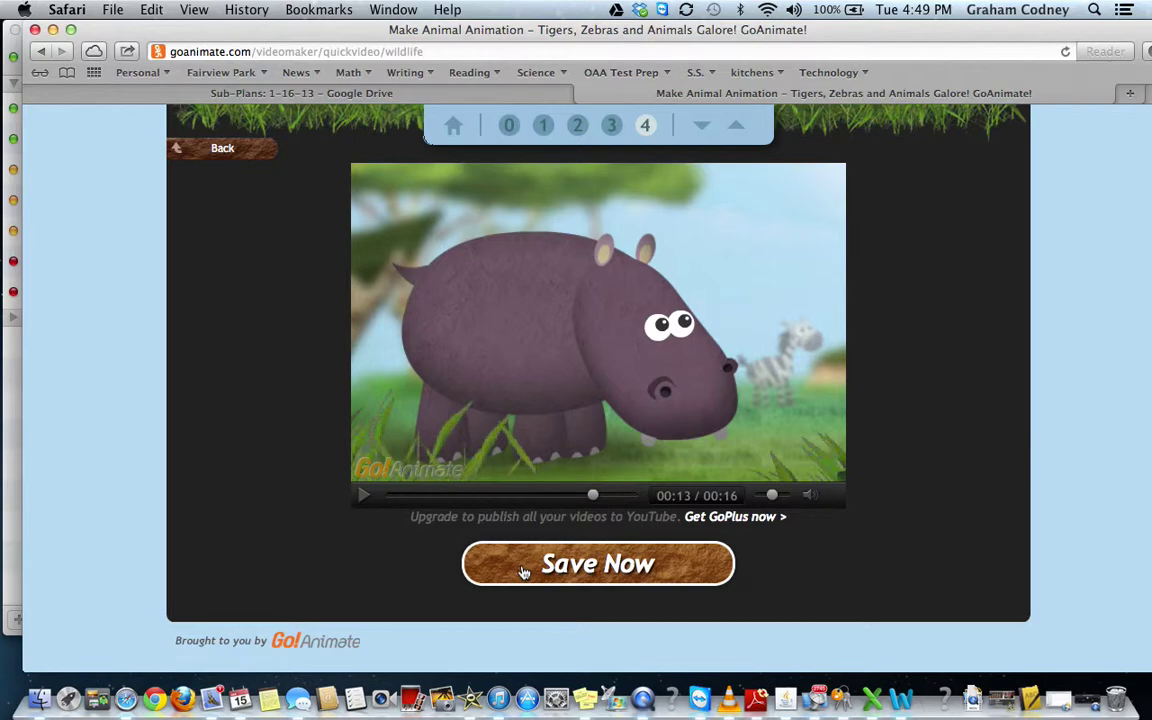
# Save the video with the title "Trial", publish it, and dismiss the calendar reminder
pyautogui.click(555, 578)
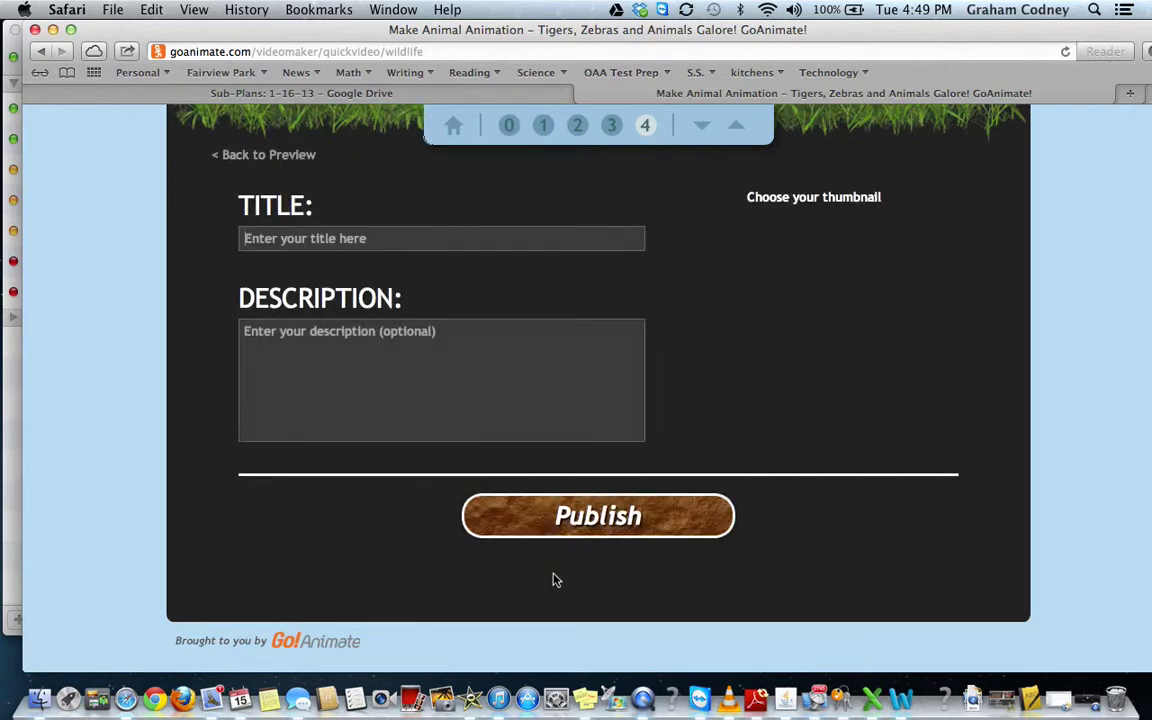
pyautogui.click(329, 248)
pyautogui.write('Trial')
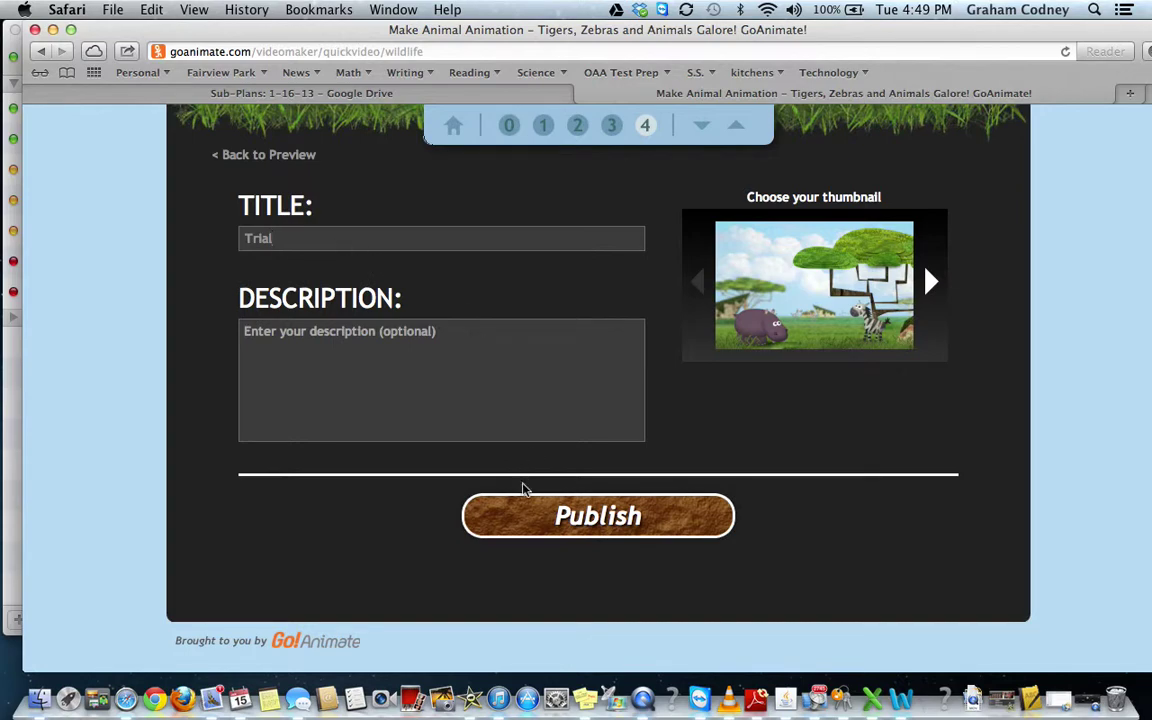
pyautogui.click(536, 518)
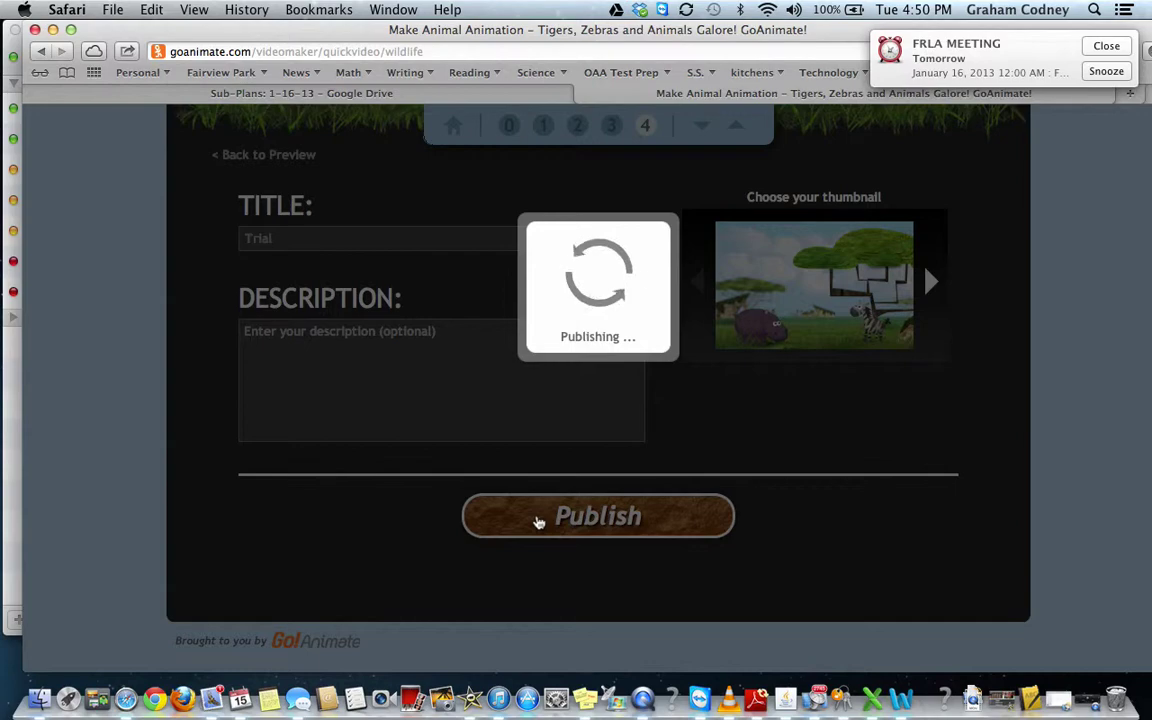
pyautogui.click(1106, 45)
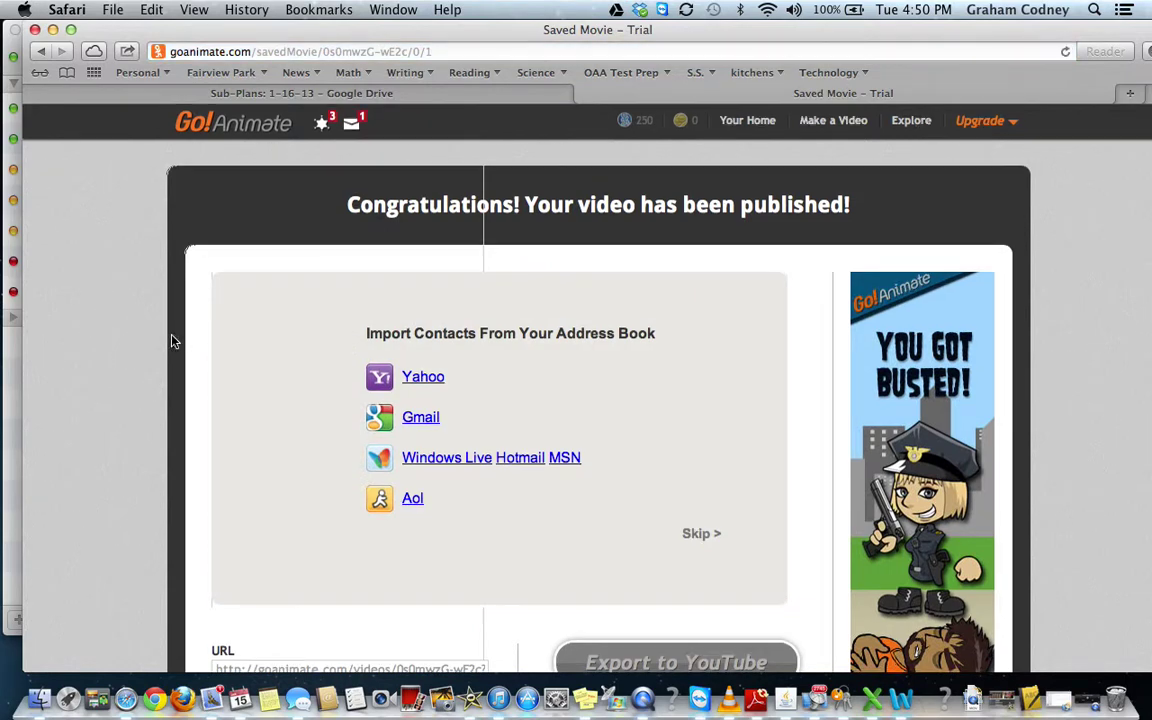
# View the embed code among the published video's sharing options and close it again
pyautogui.scroll(-6, 172, 341)
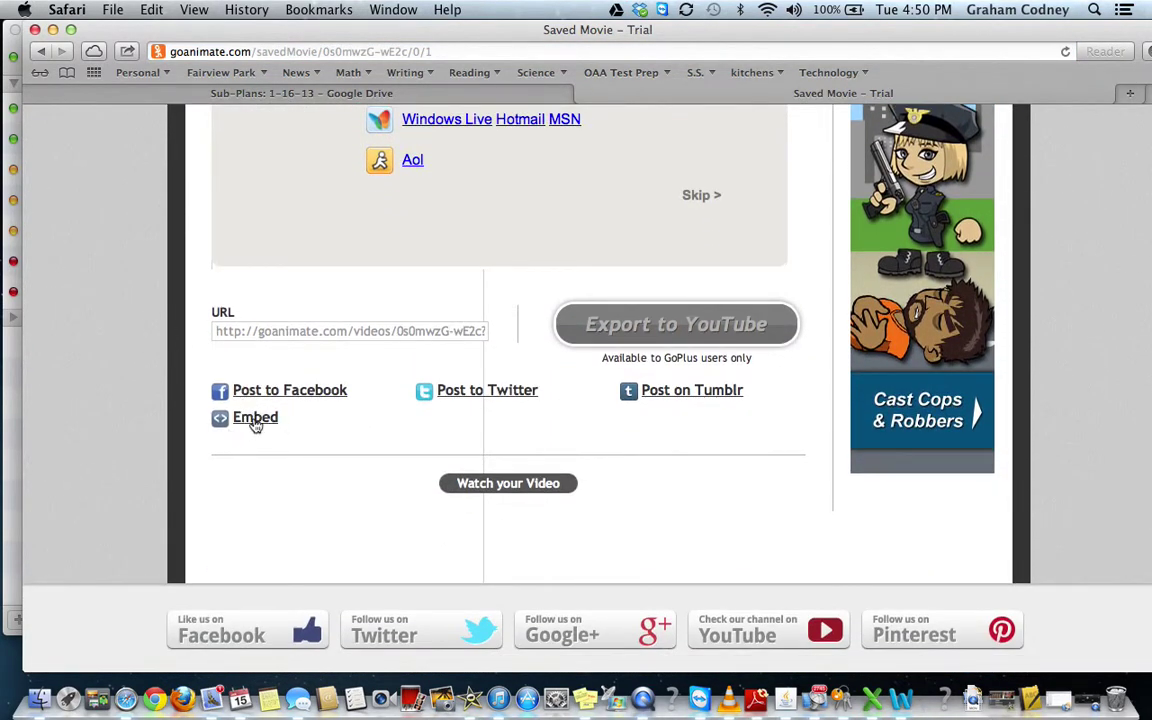
pyautogui.click(256, 420)
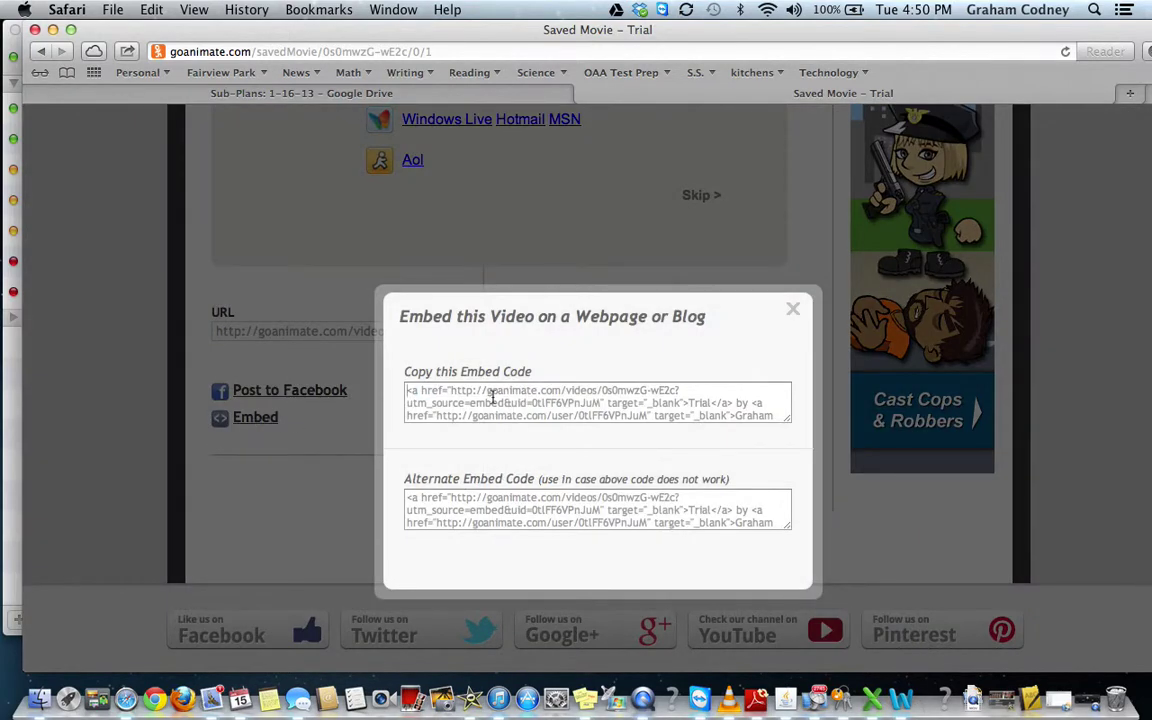
pyautogui.click(795, 313)
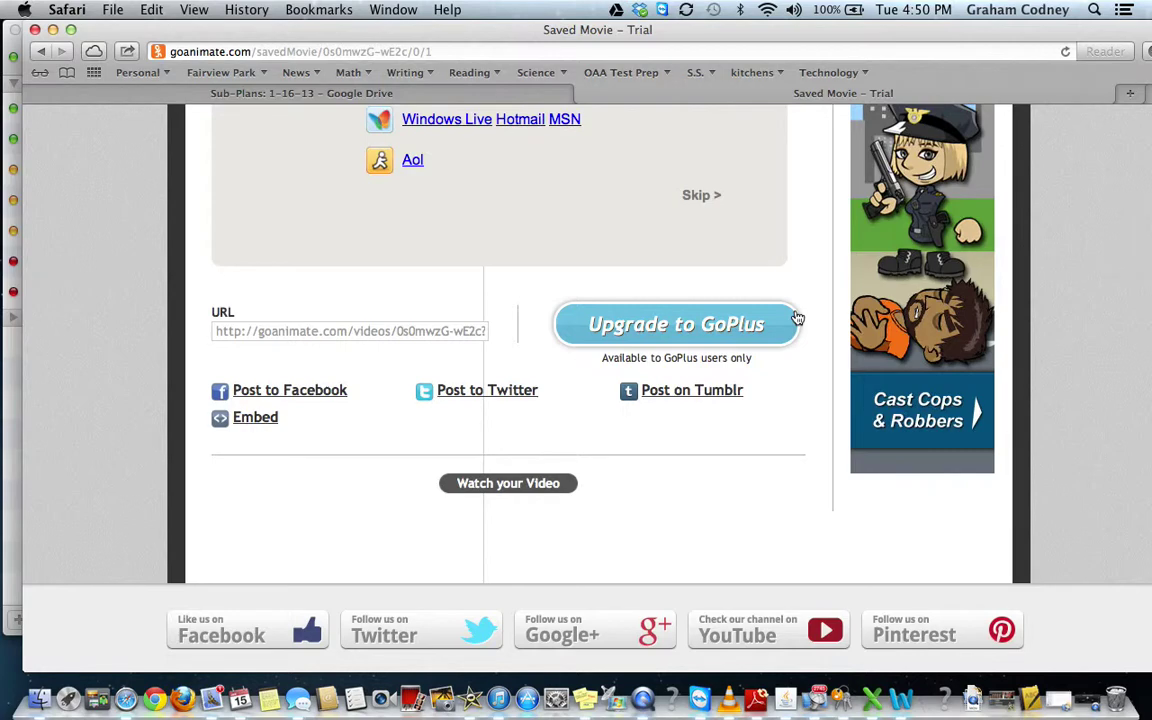
# Start making another video and choose to build it from scratch with the Full Video Maker
pyautogui.scroll(5, 797, 317)
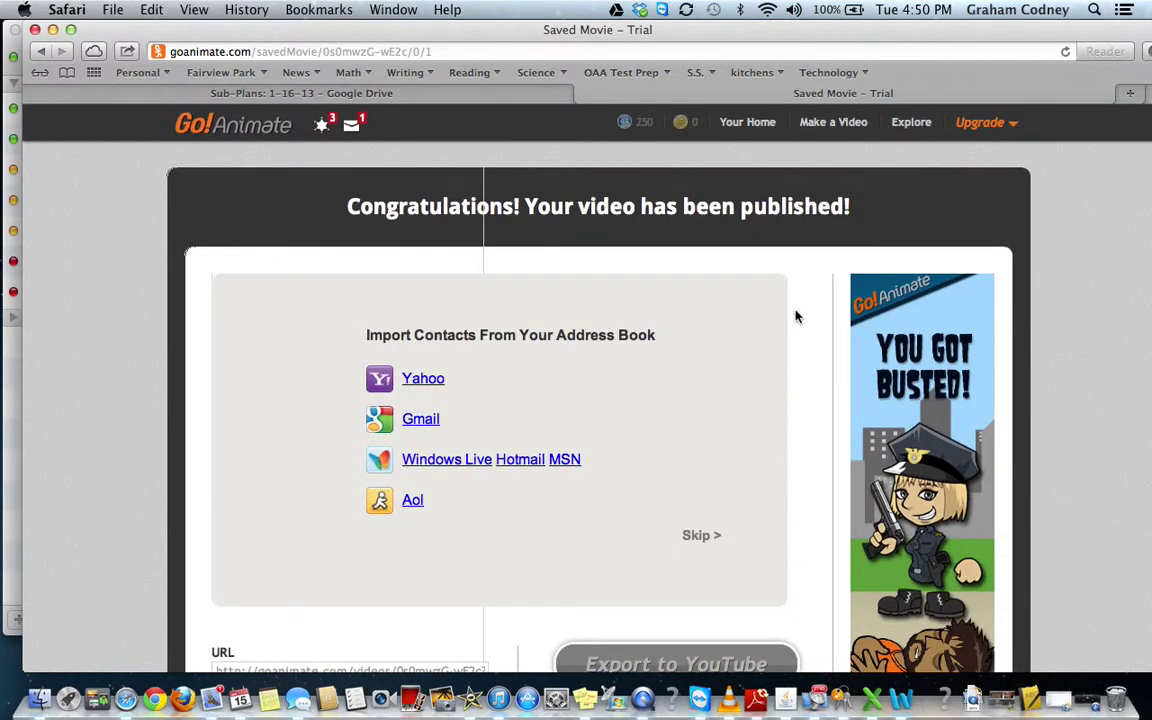
pyautogui.click(832, 123)
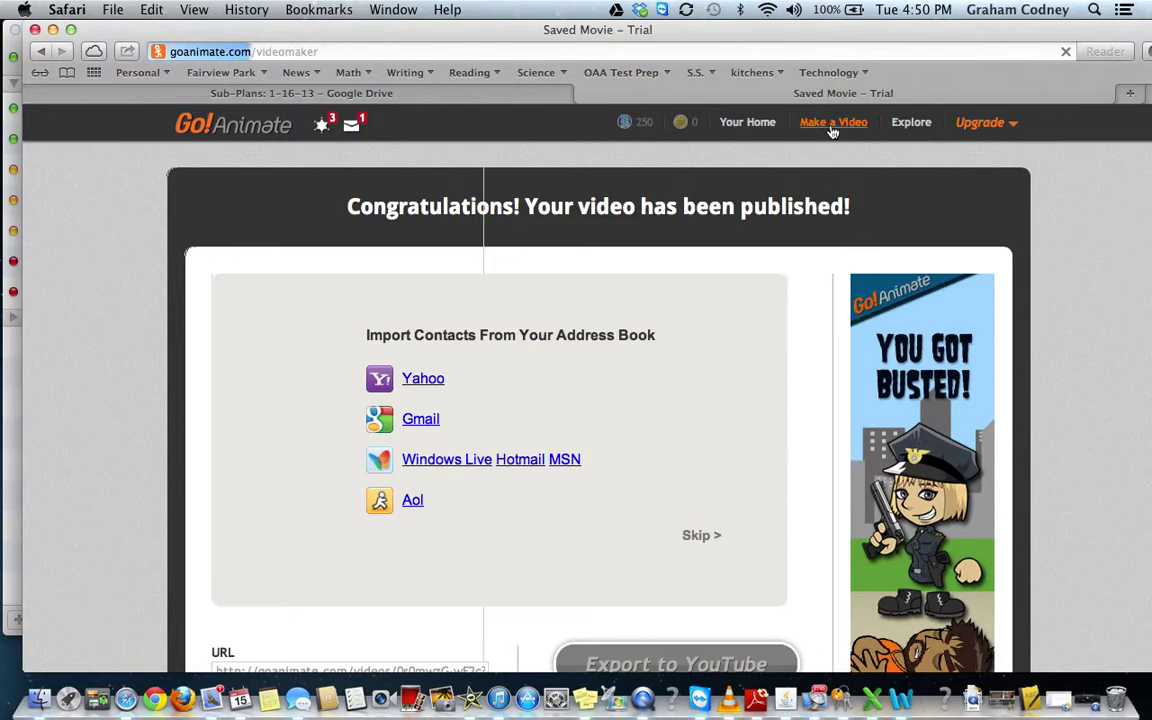
pyautogui.scroll(-2, 835, 229)
pyautogui.scroll(-1, 835, 229)
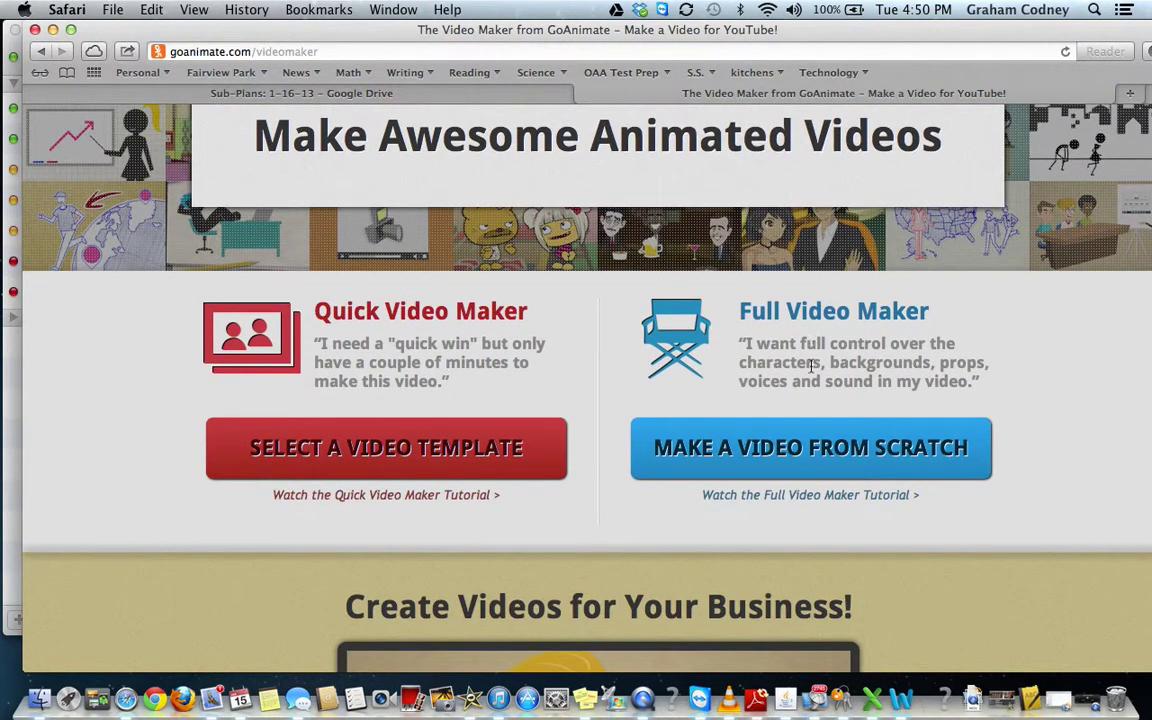
pyautogui.click(808, 466)
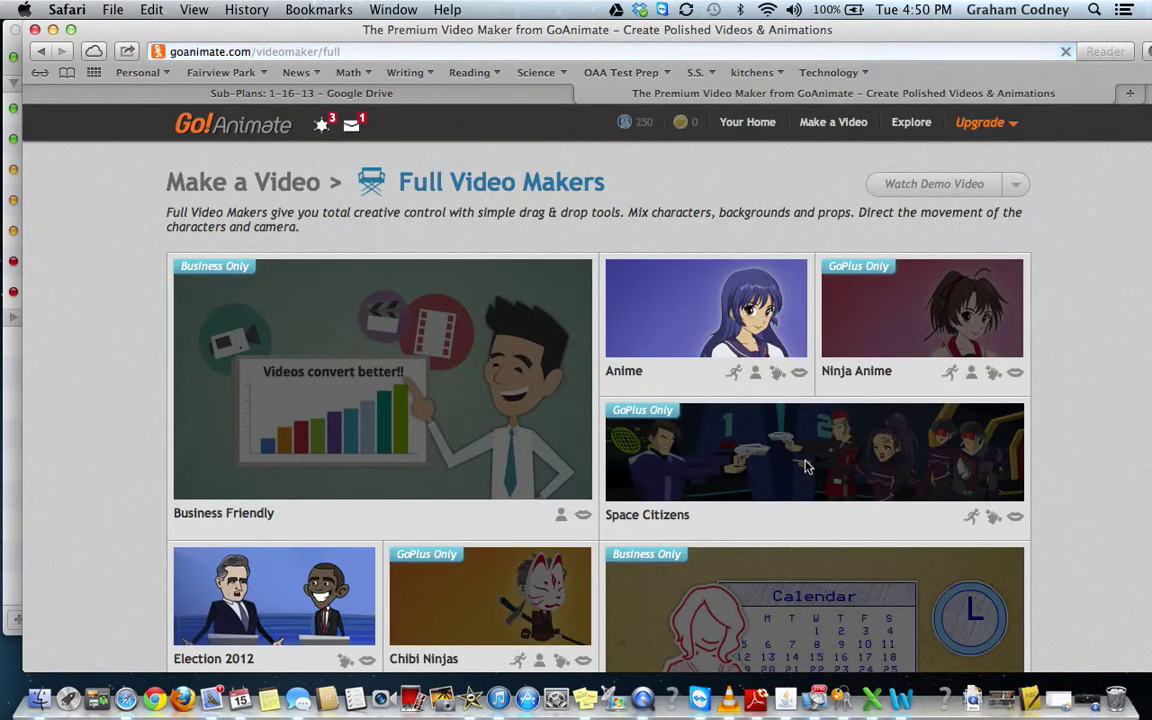
# Look through the available Full Video Maker themes, from Business Friendly and Anime to Cartoon Classics and Jungle Warfare
pyautogui.scroll(-2, 88, 277)
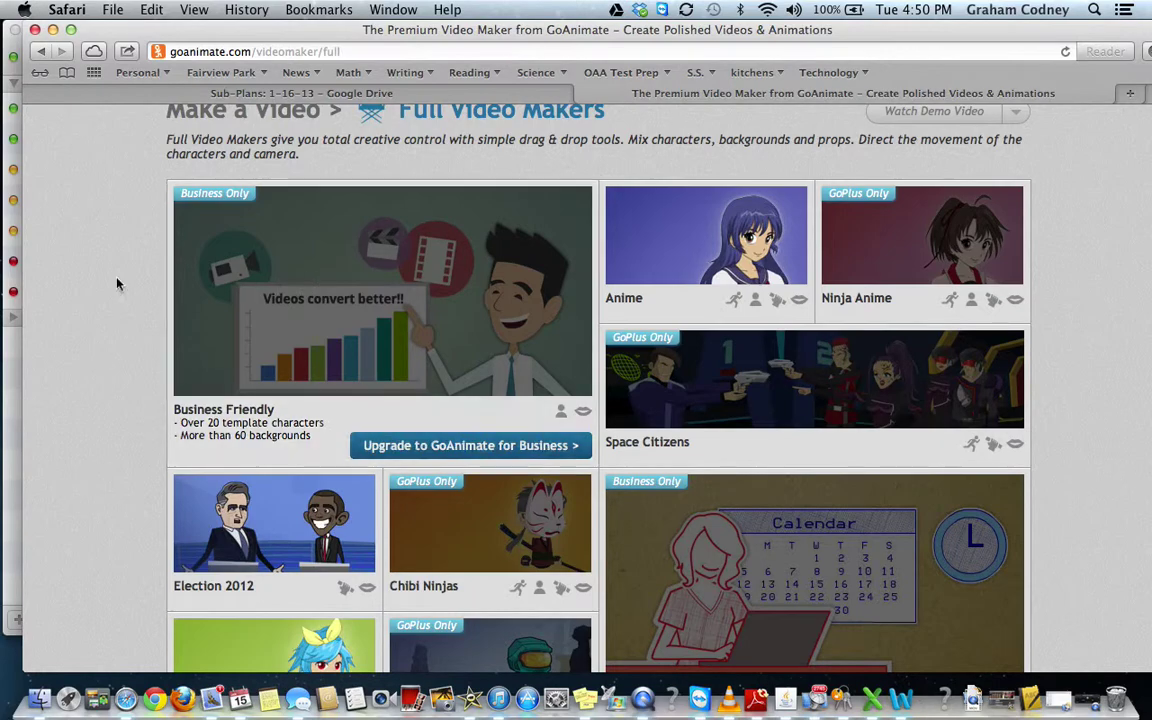
pyautogui.scroll(-5, 57, 283)
pyautogui.scroll(-2, 57, 283)
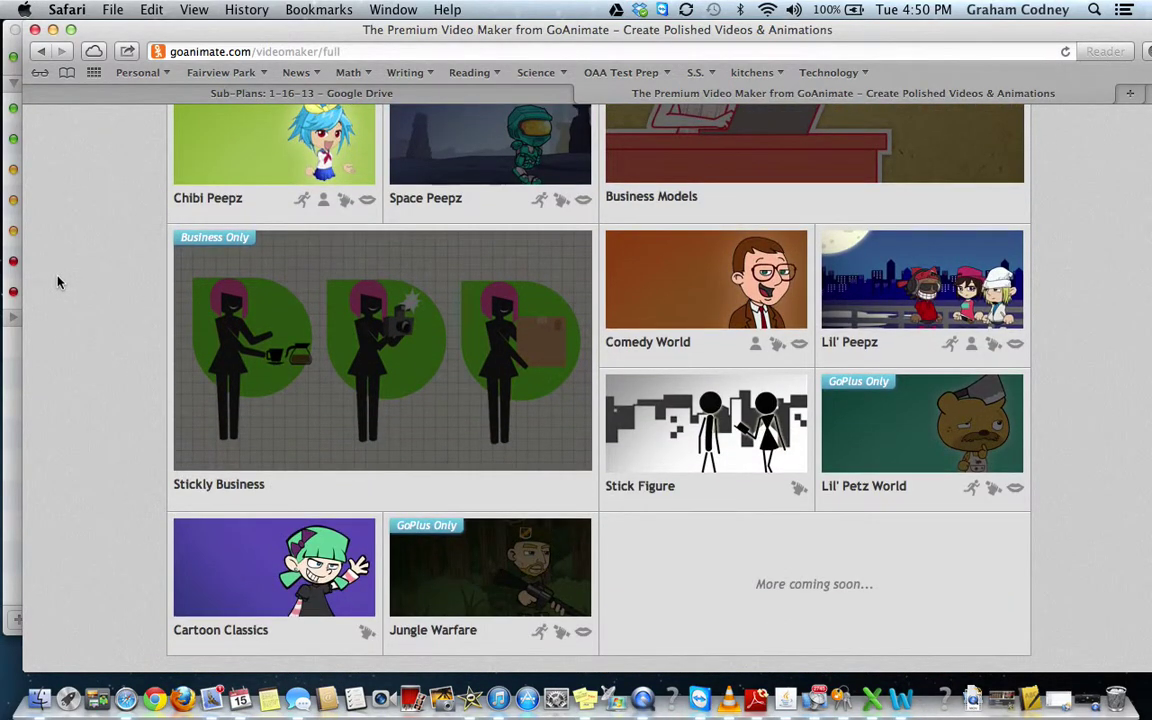
pyautogui.scroll(5, 57, 283)
pyautogui.scroll(3, 170, 316)
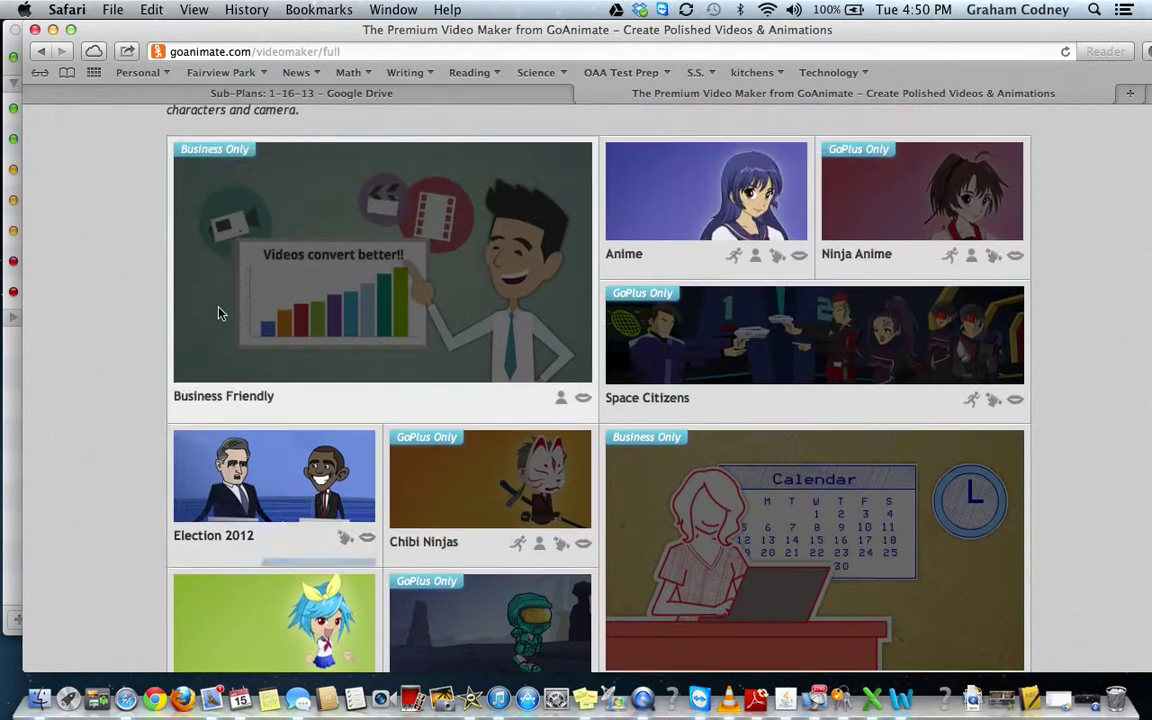
pyautogui.scroll(-5, 222, 305)
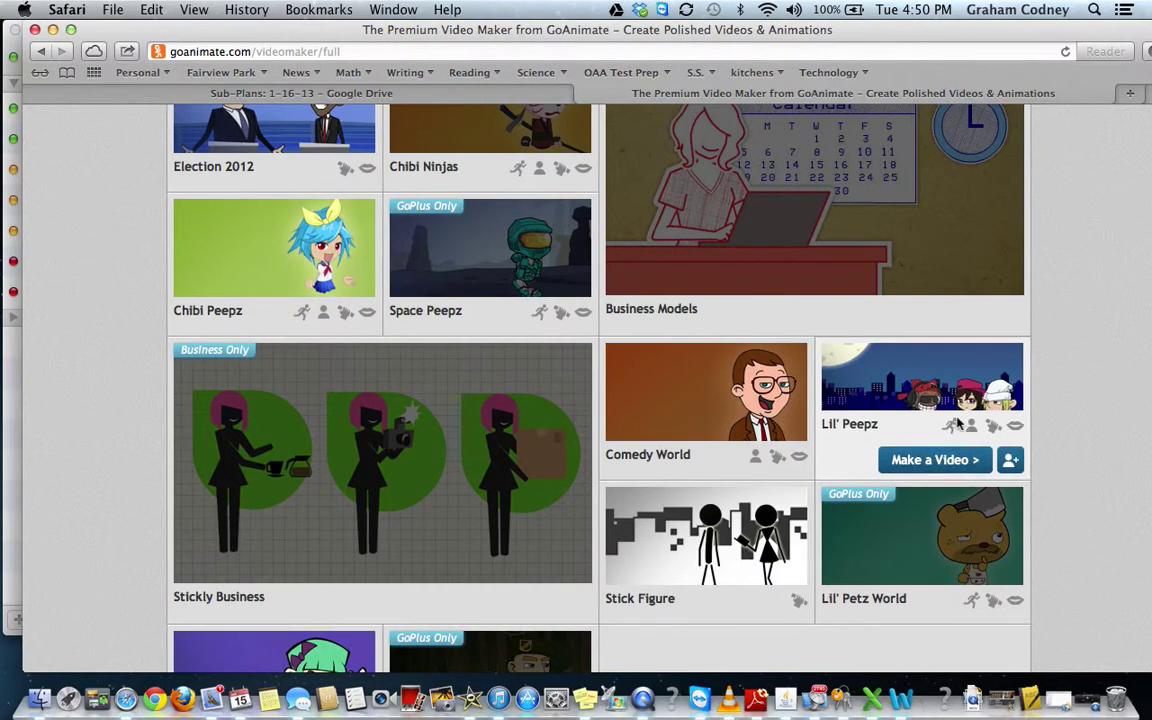
# Start a Full Video Maker video with the Lil' Peepz theme and let the editor load
pyautogui.click(935, 461)
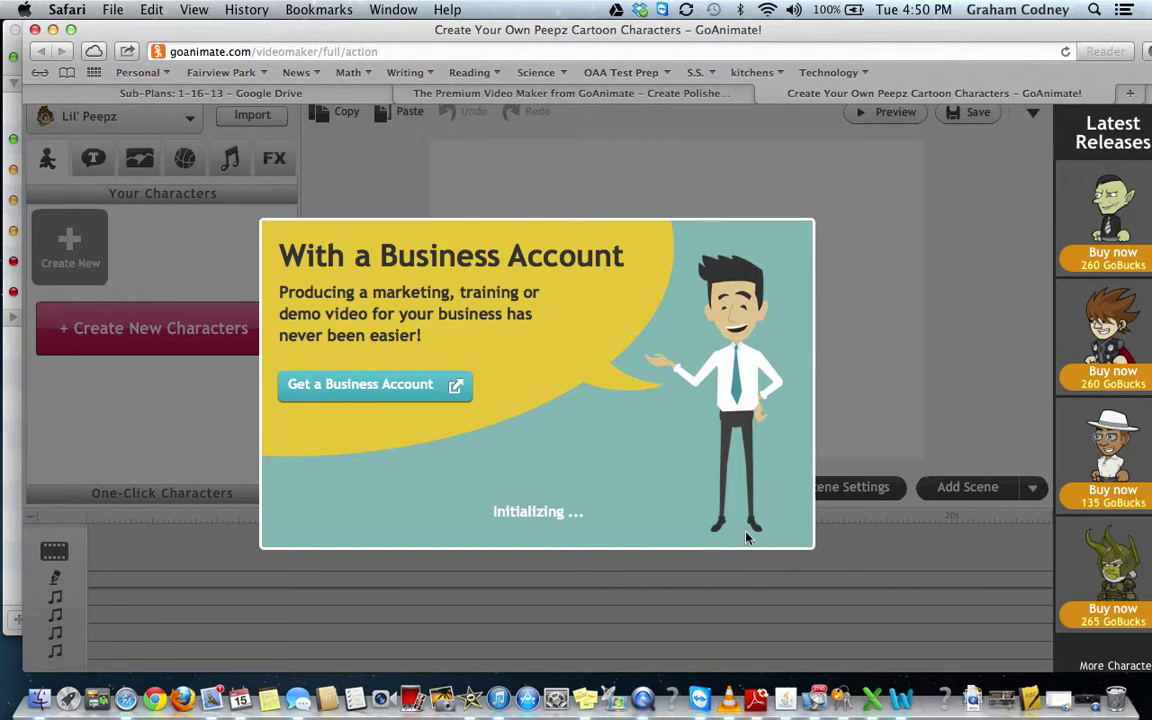
pyautogui.click(1060, 698)
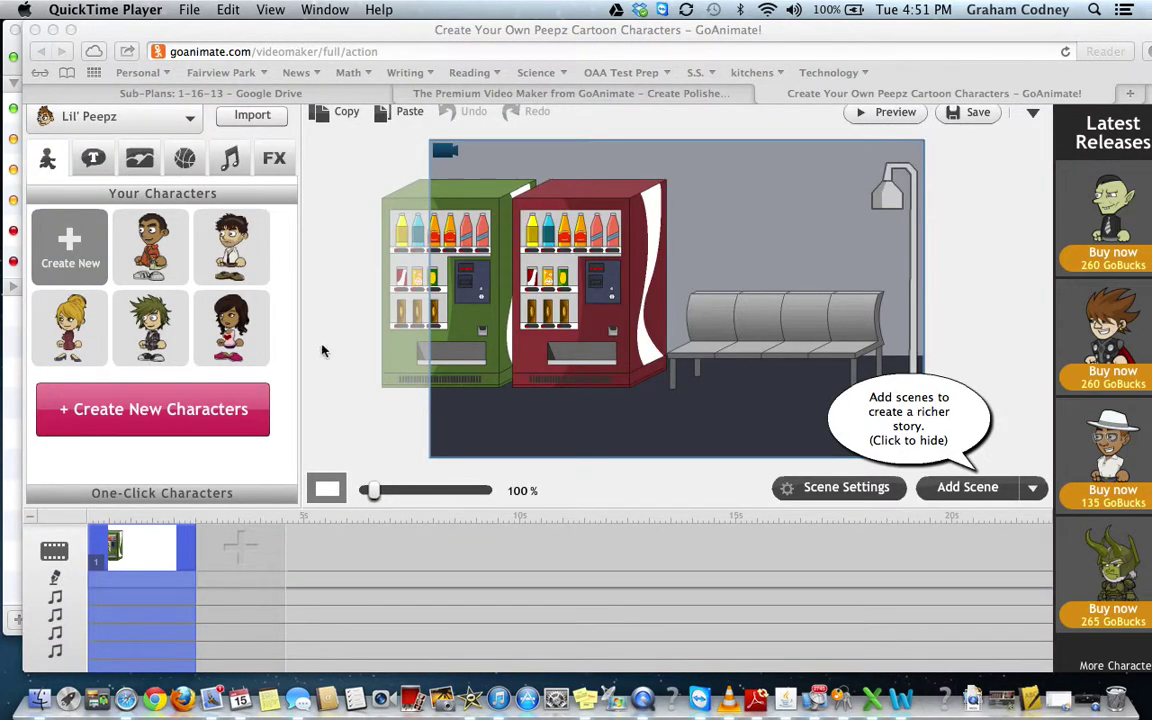
# View the first scene's duration and transition settings, then return to the character library
pyautogui.click(770, 458)
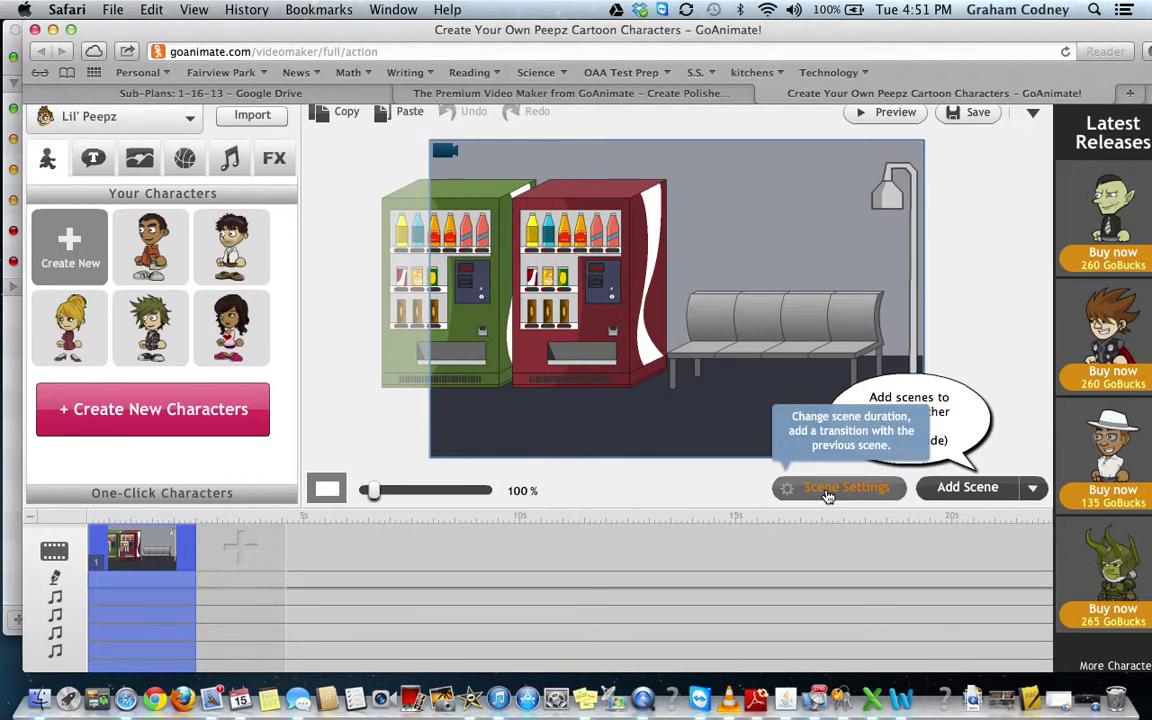
pyautogui.click(828, 495)
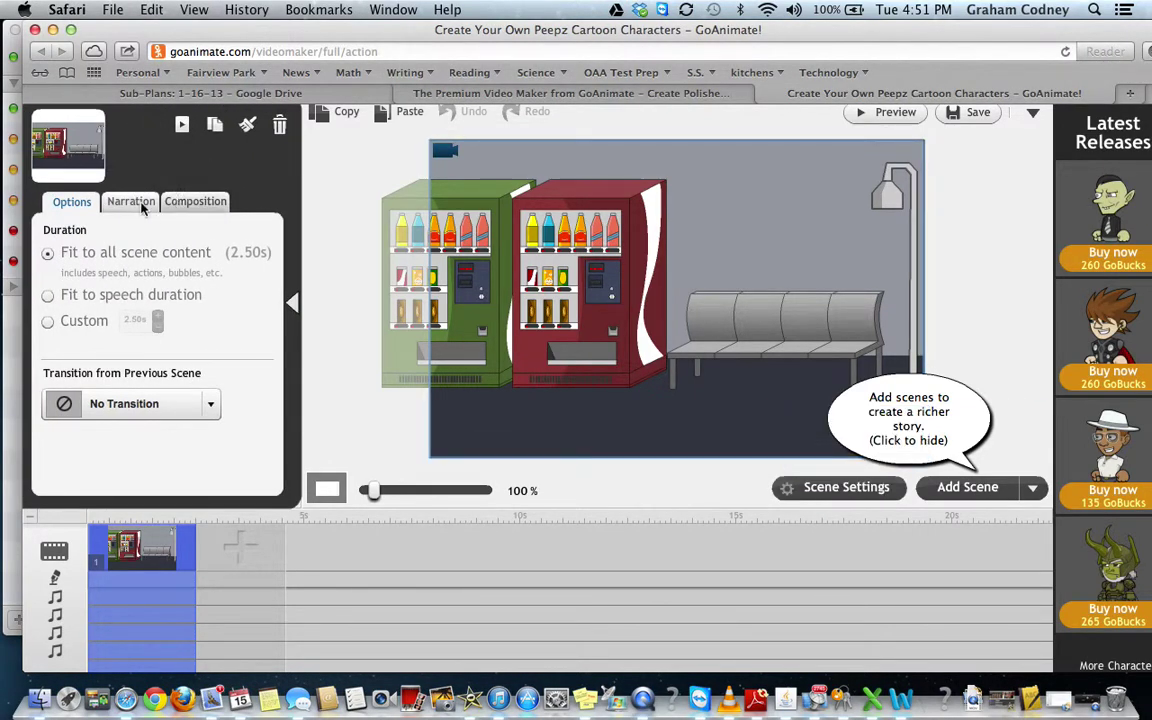
pyautogui.click(303, 175)
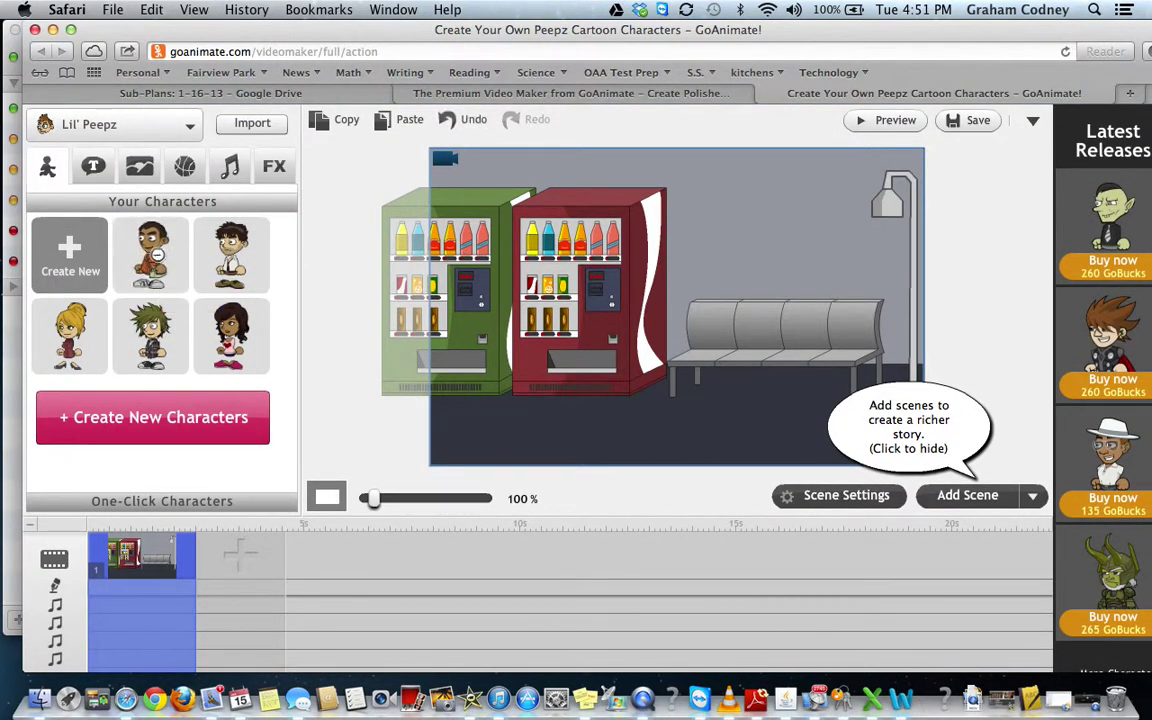
# Add the boy in the orange shirt in front of the red vending machine and set his action to Dance 1
pyautogui.click(726, 331)
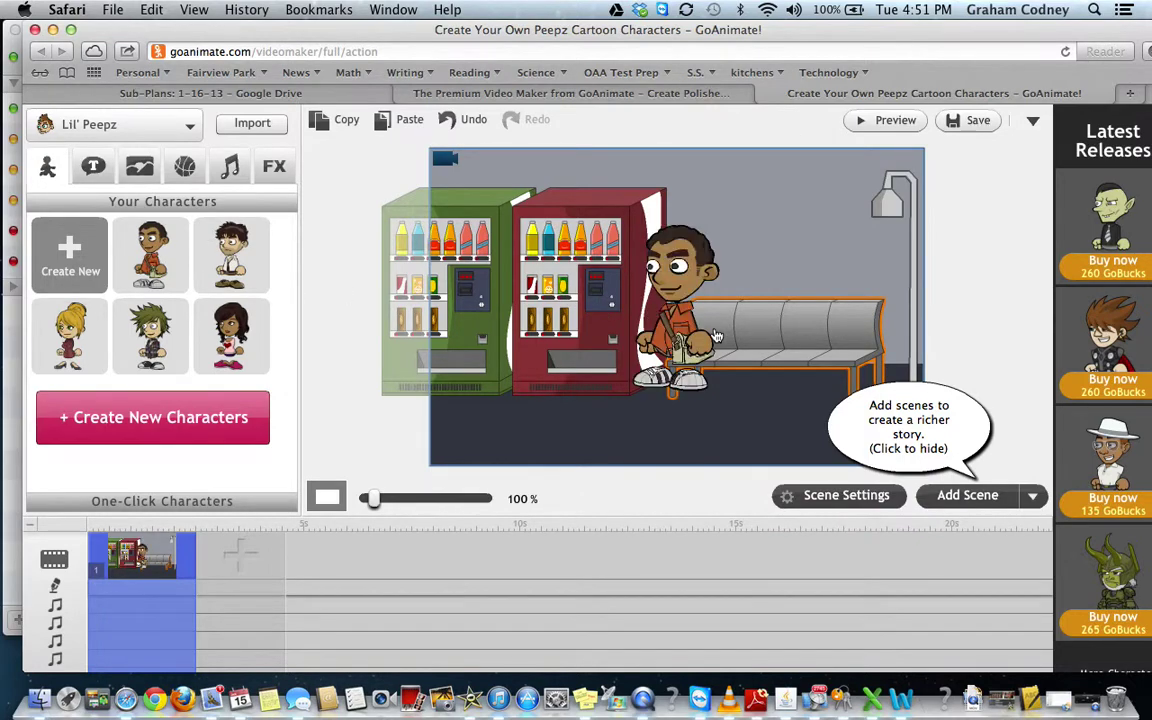
pyautogui.click(686, 279)
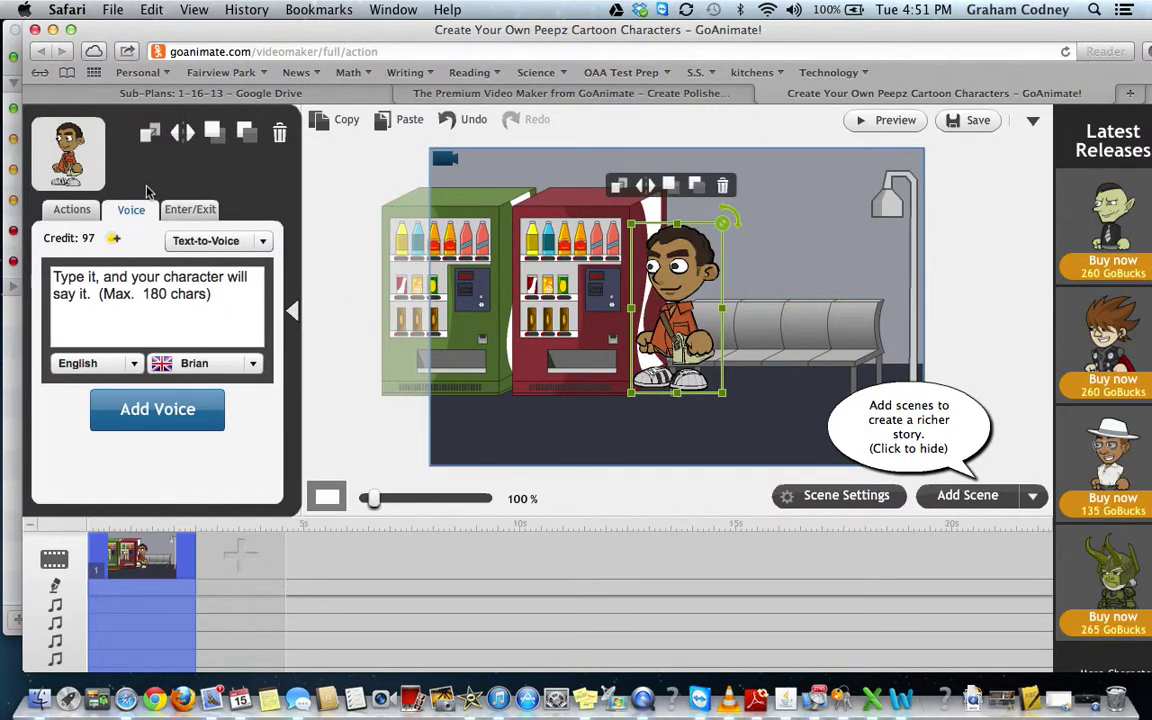
pyautogui.click(80, 212)
pyautogui.click(198, 276)
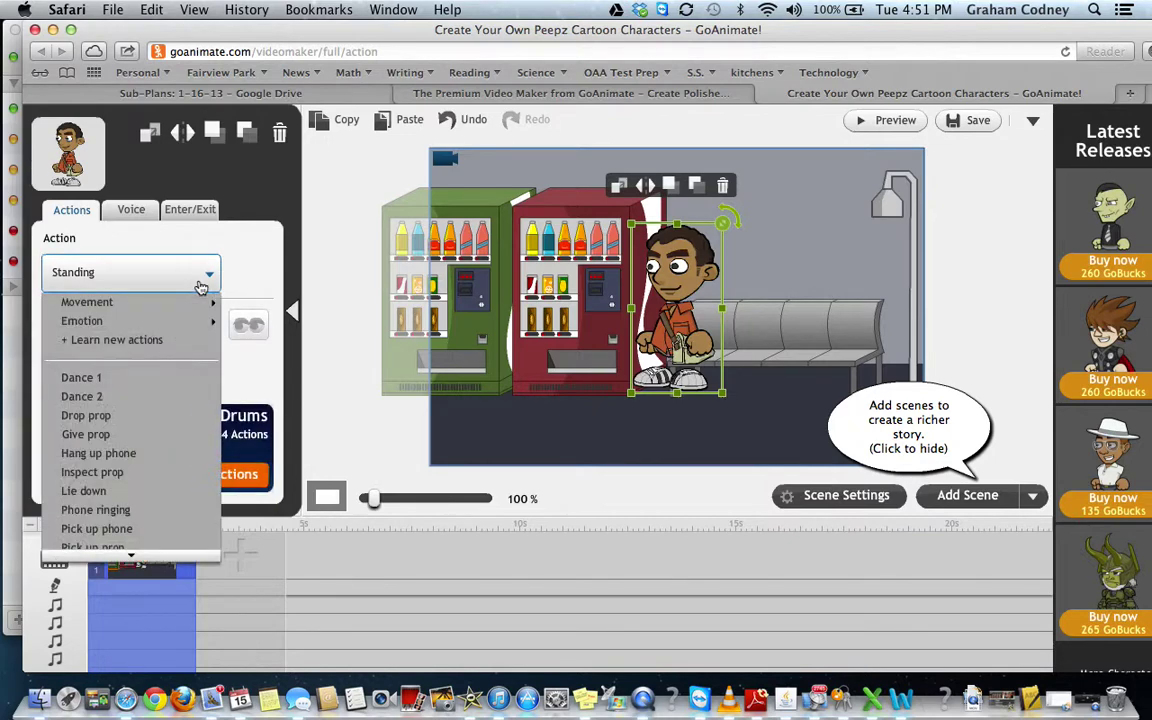
pyautogui.click(82, 377)
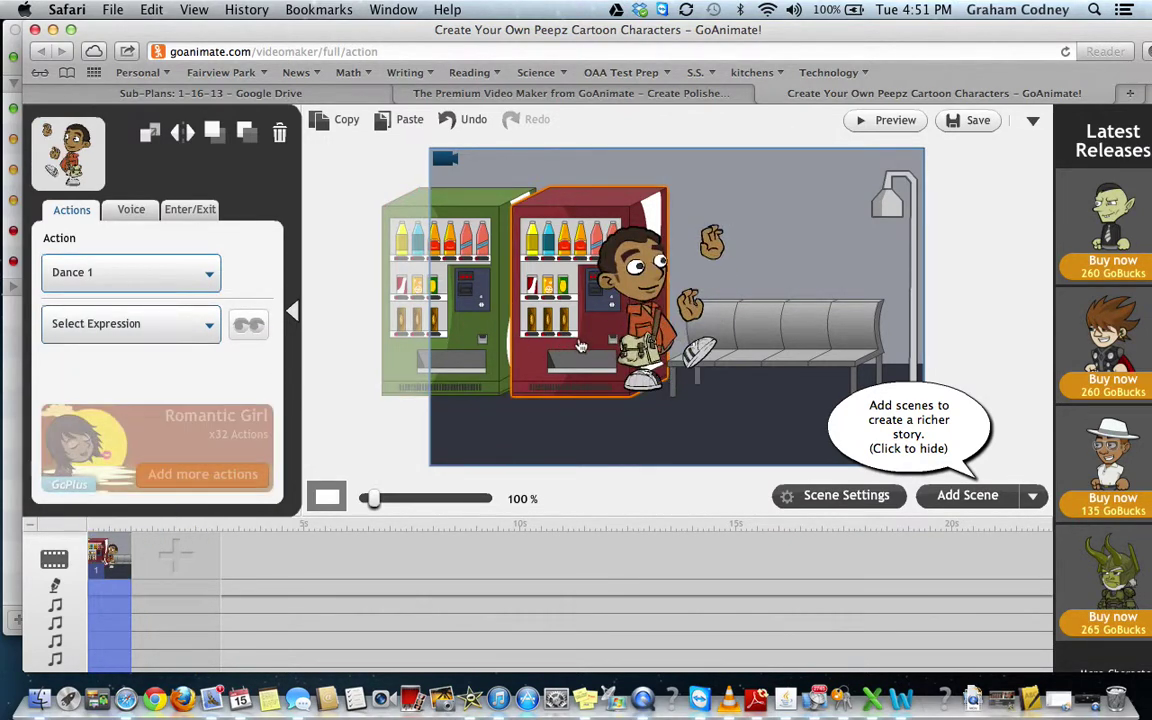
# Change the boy's action to the Run movement and extend his path to about 224 px, ending in front of the green vending machine
pyautogui.click(207, 279)
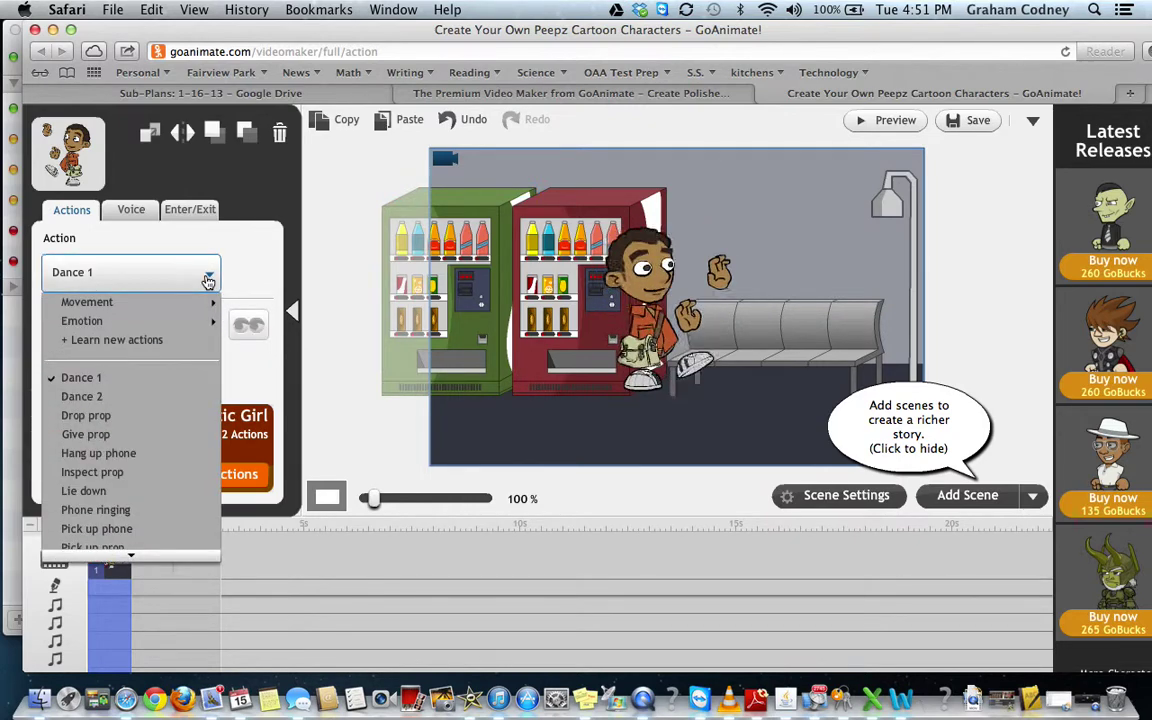
pyautogui.moveTo(131, 303)
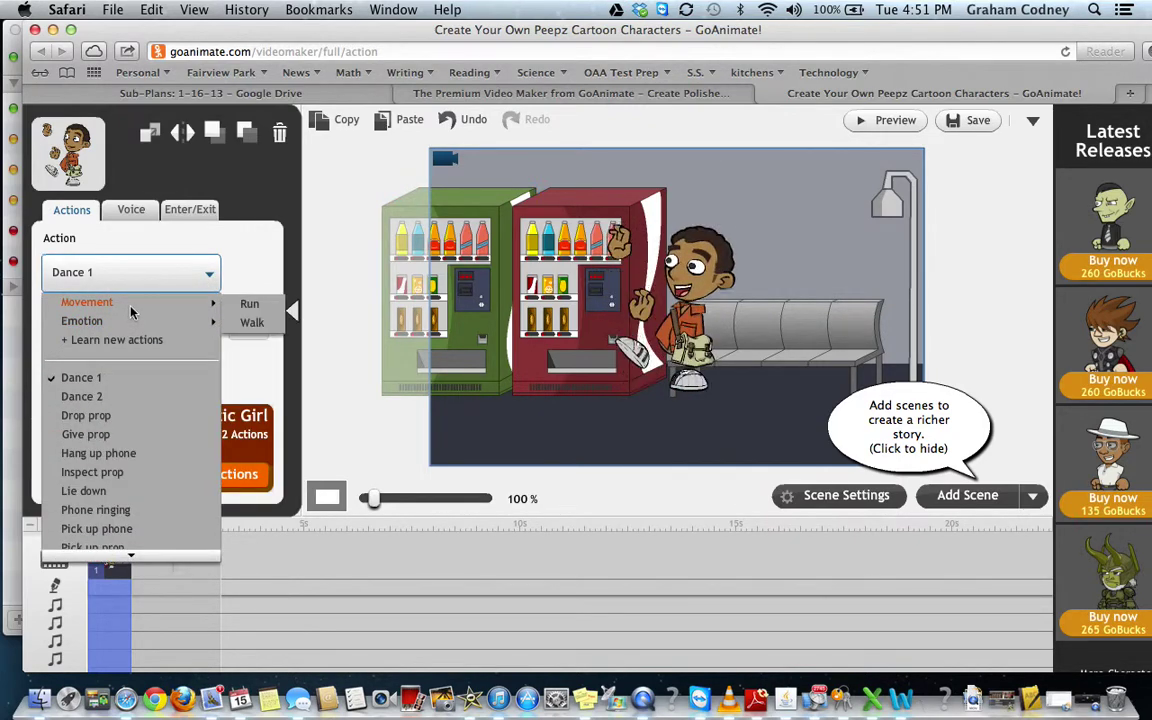
pyautogui.click(243, 310)
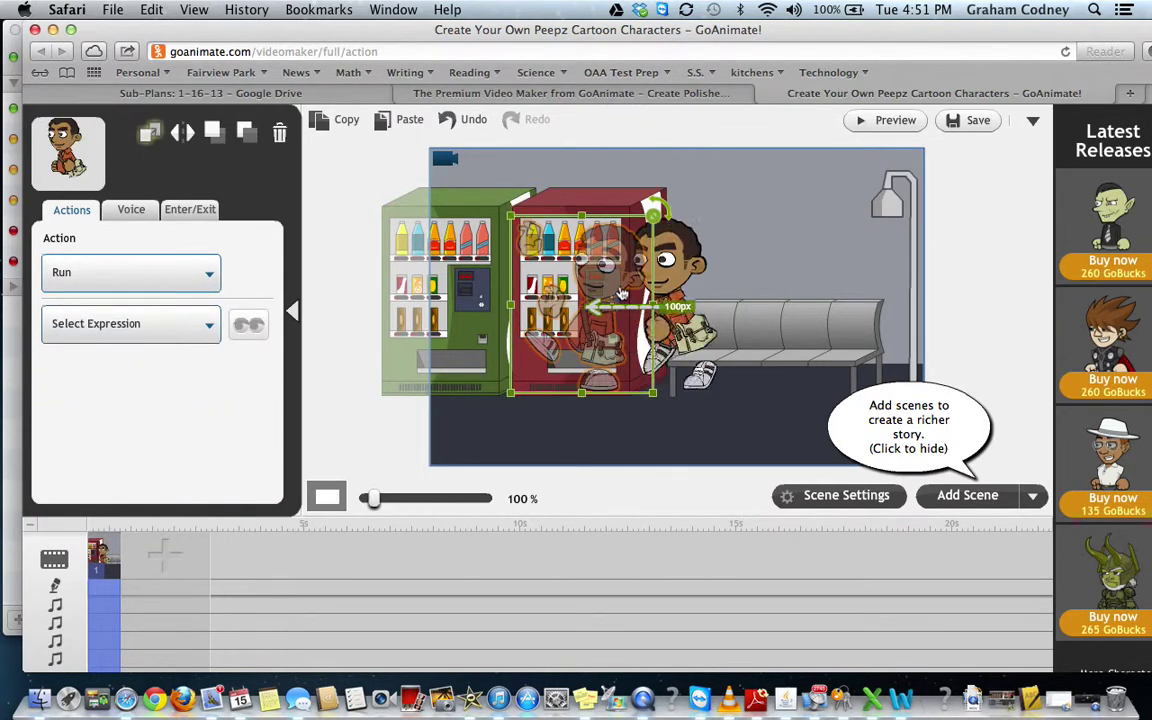
pyautogui.moveTo(621, 293); pyautogui.dragTo(480, 427)
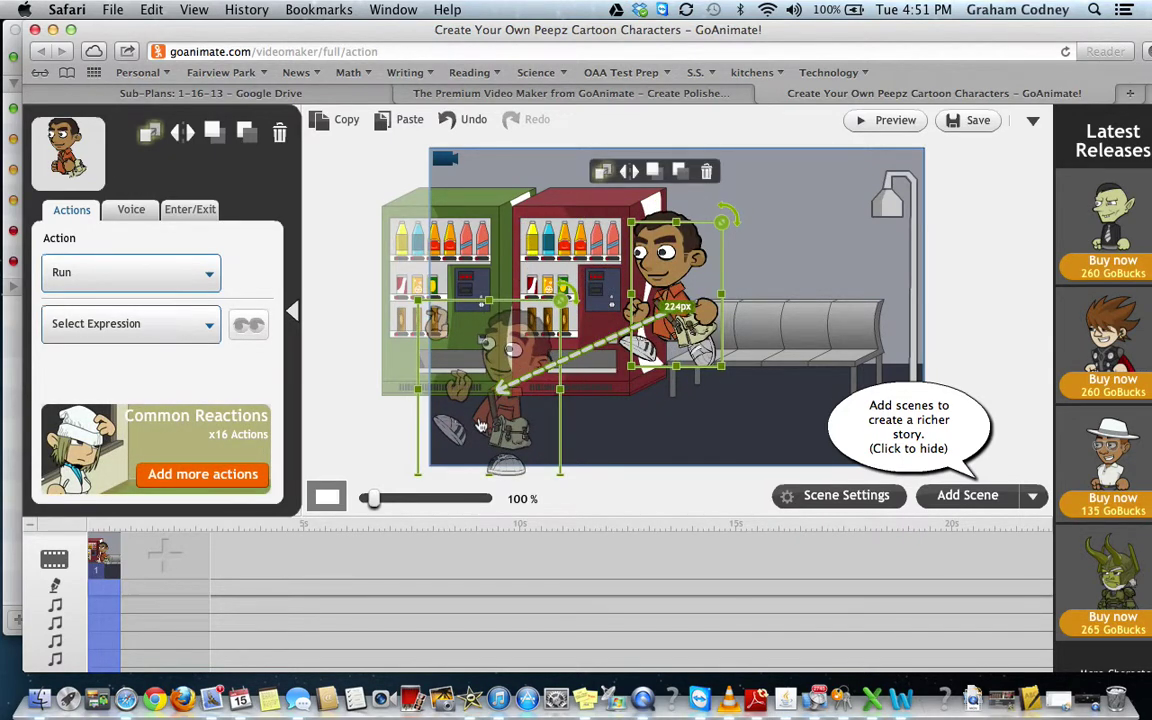
# Add a second scene after the running scene, preview the video, and return to editing
pyautogui.click(140, 211)
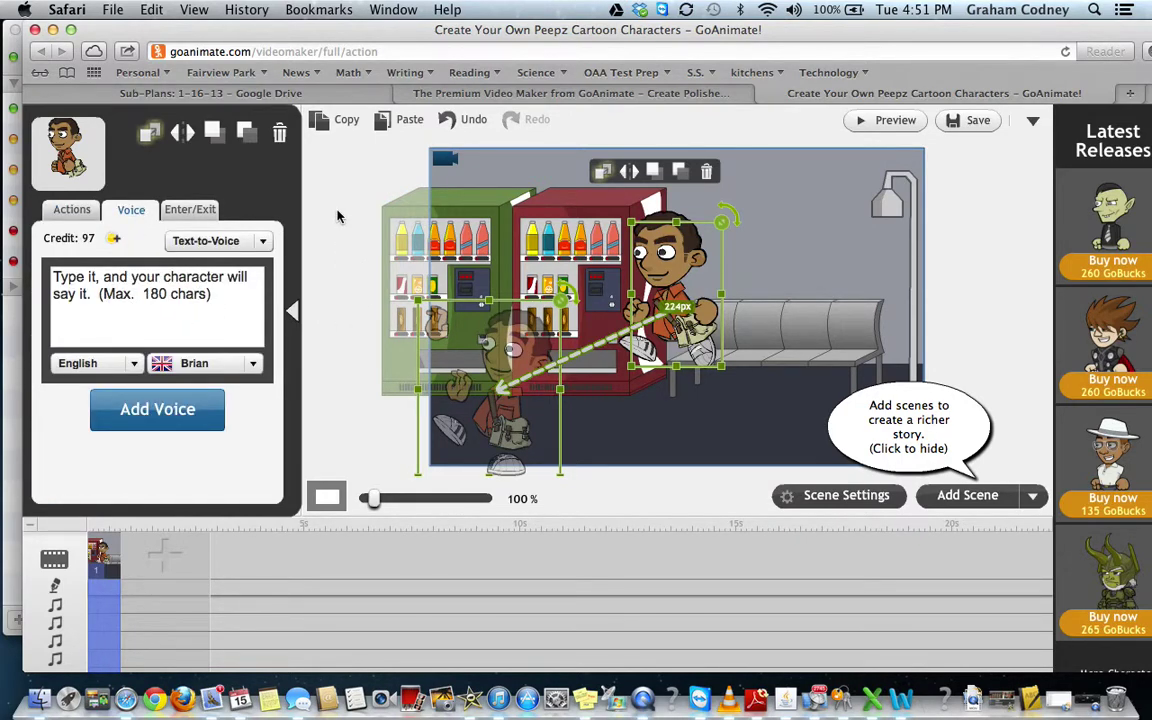
pyautogui.click(946, 498)
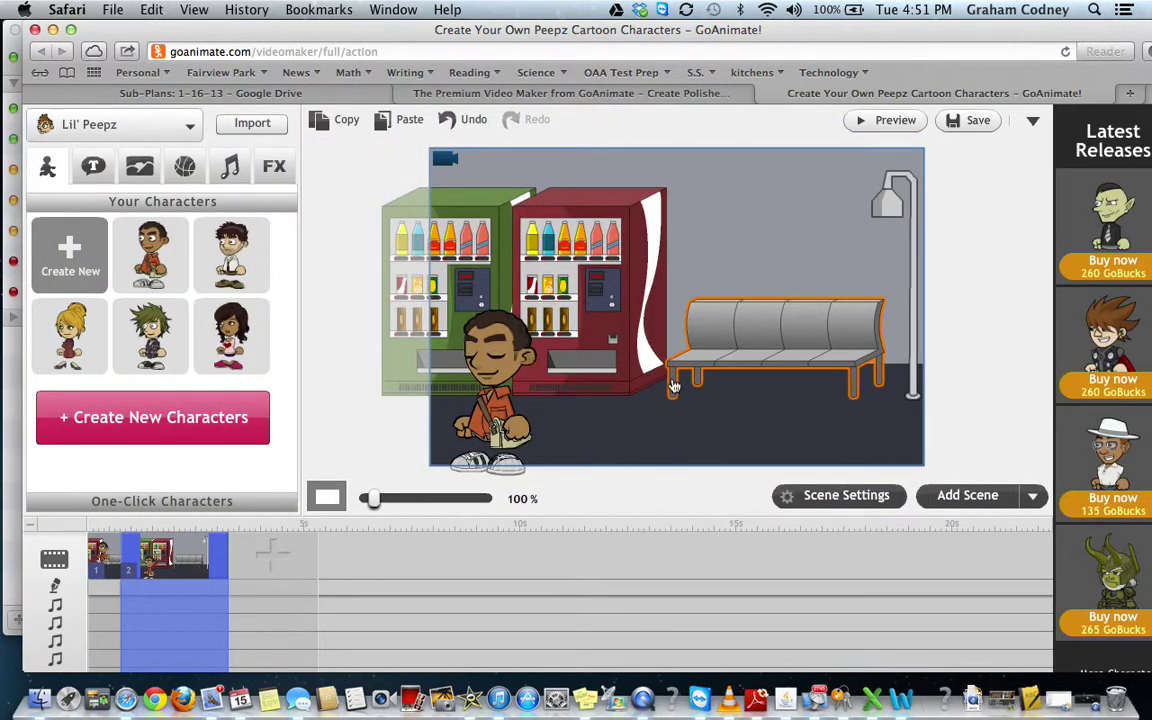
pyautogui.click(900, 130)
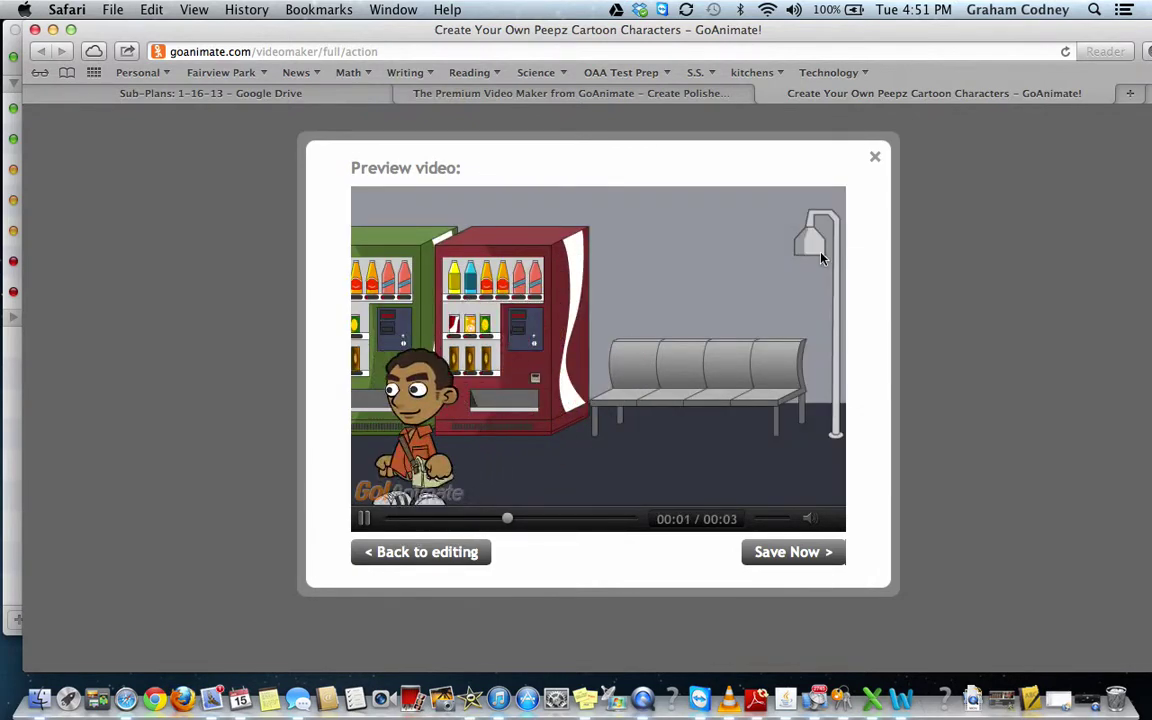
pyautogui.click(874, 161)
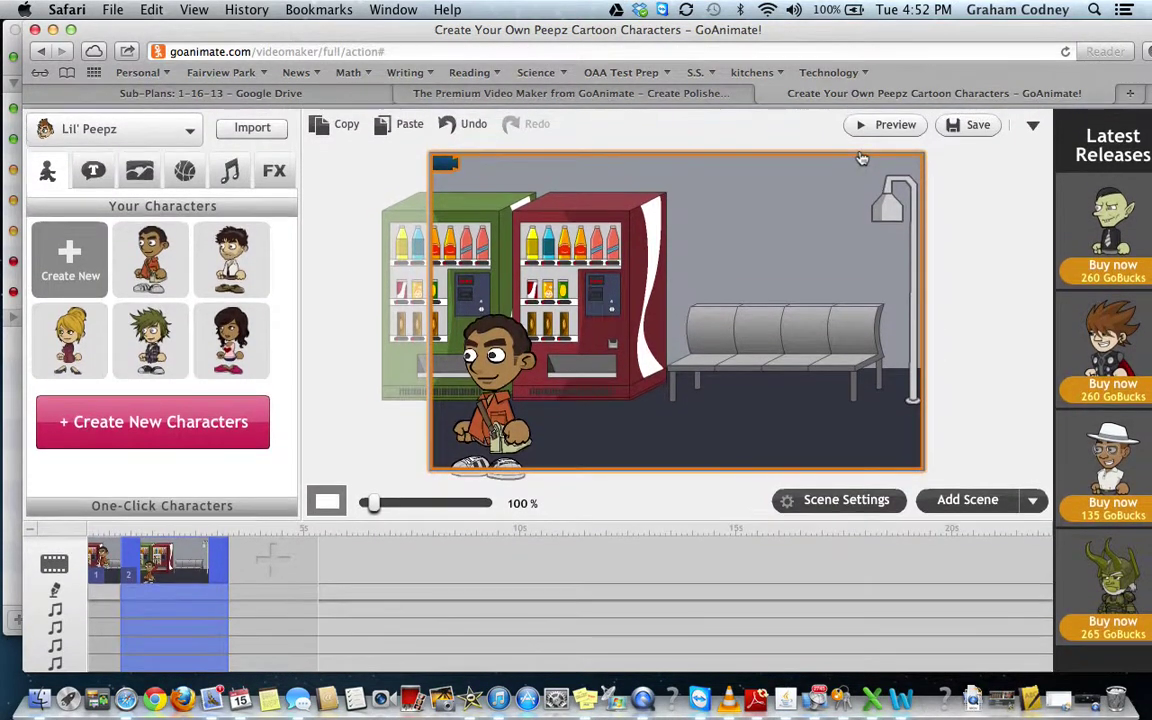
# View the editor's additional Screenshot and Quality options and close them again
pyautogui.click(1034, 121)
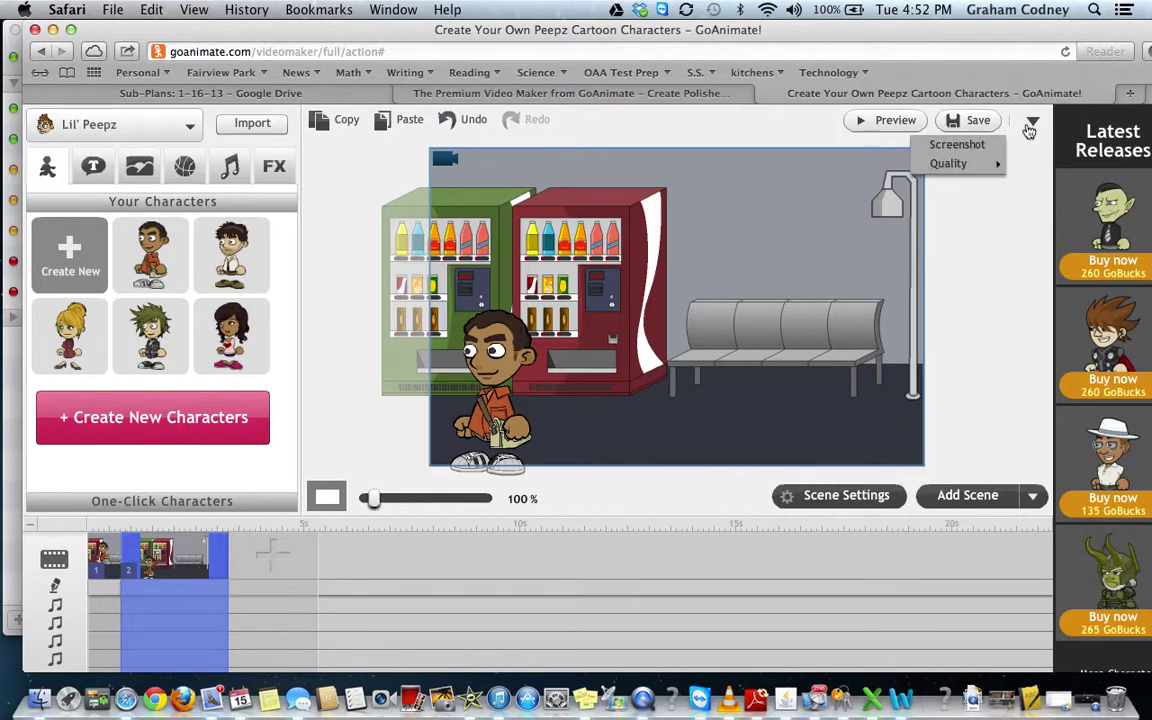
pyautogui.click(726, 132)
pyautogui.scroll(-1, 376, 197)
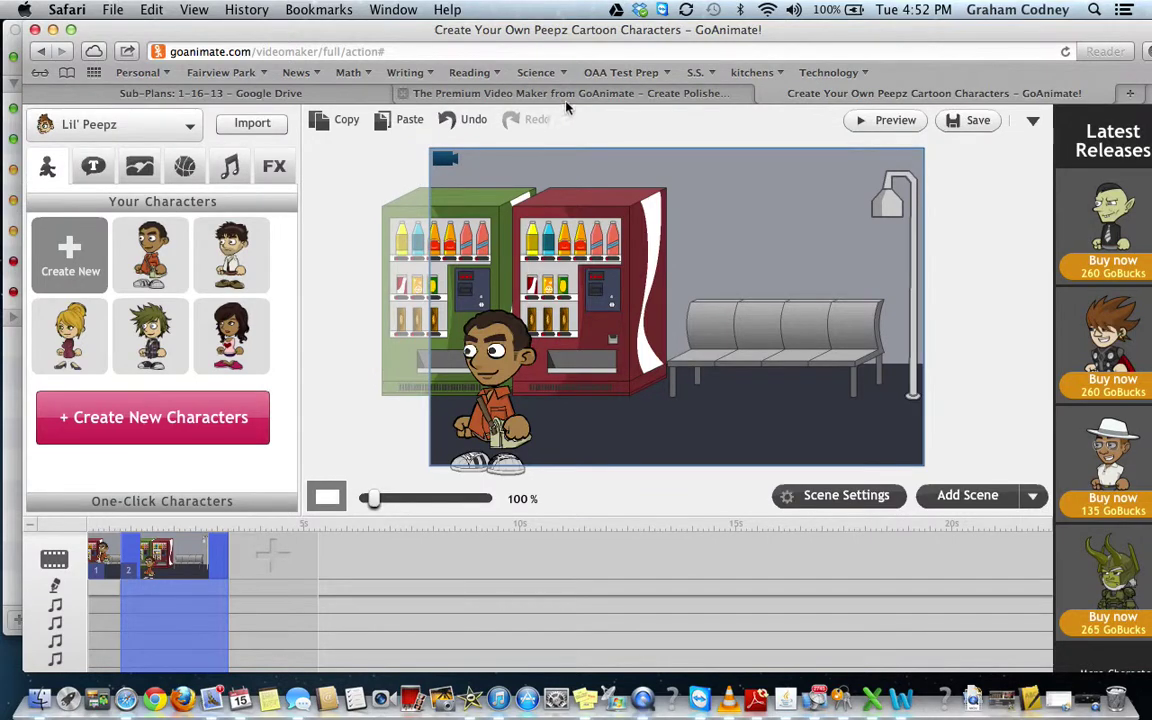
# Return to the Full Video Makers page and go back to the choice between the Quick and Full Video Maker
pyautogui.click(509, 90)
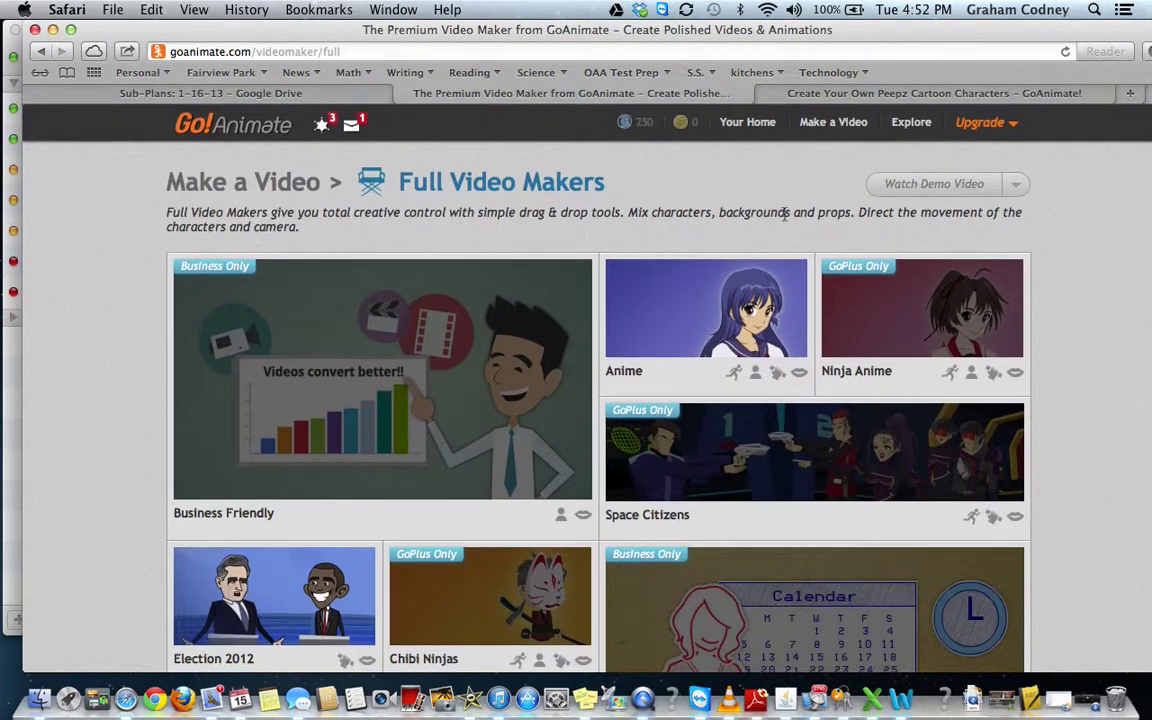
pyautogui.click(830, 122)
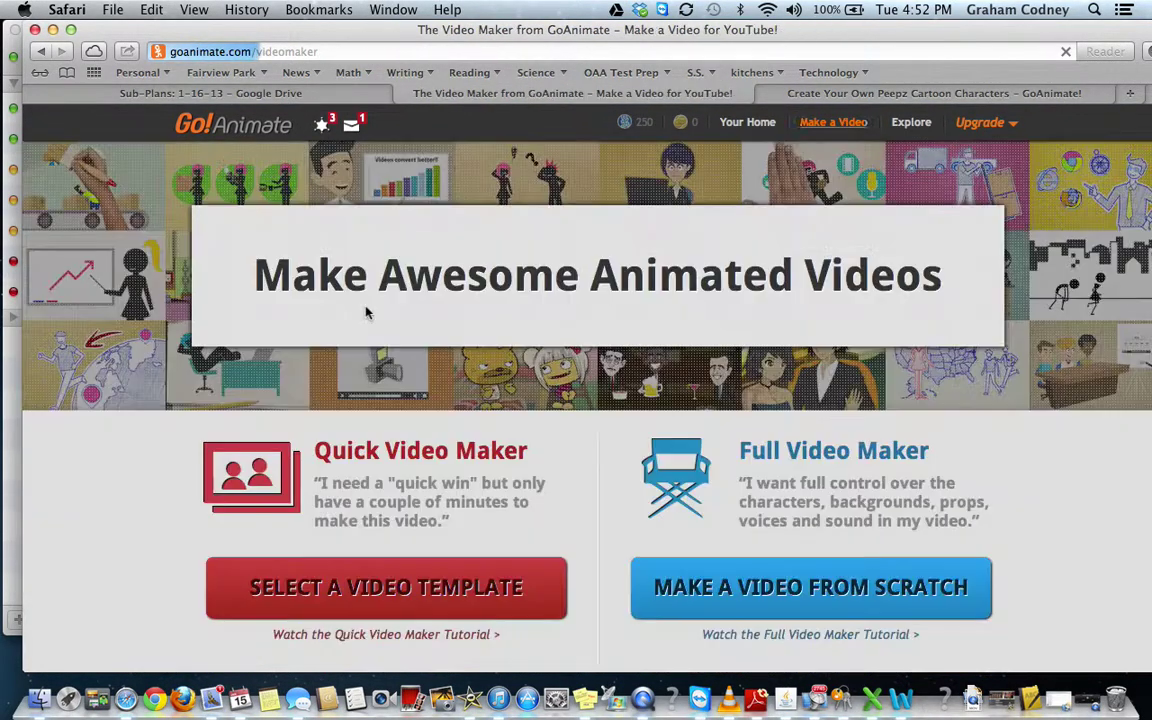
pyautogui.scroll(-3, 180, 440)
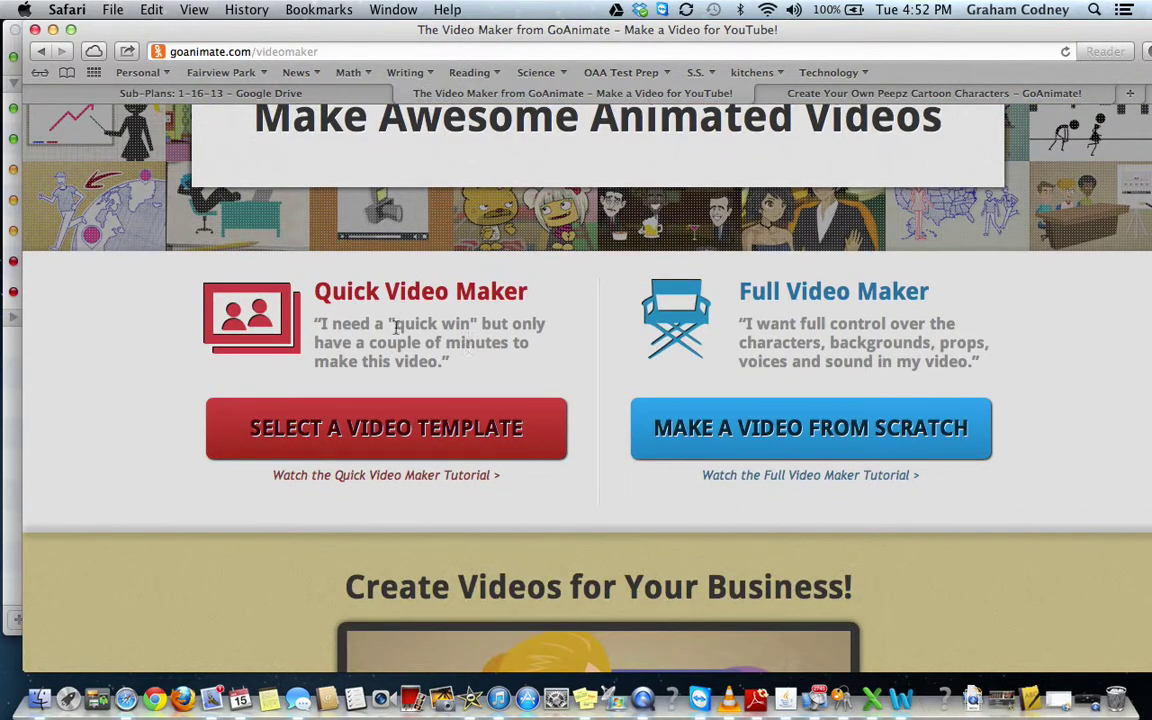